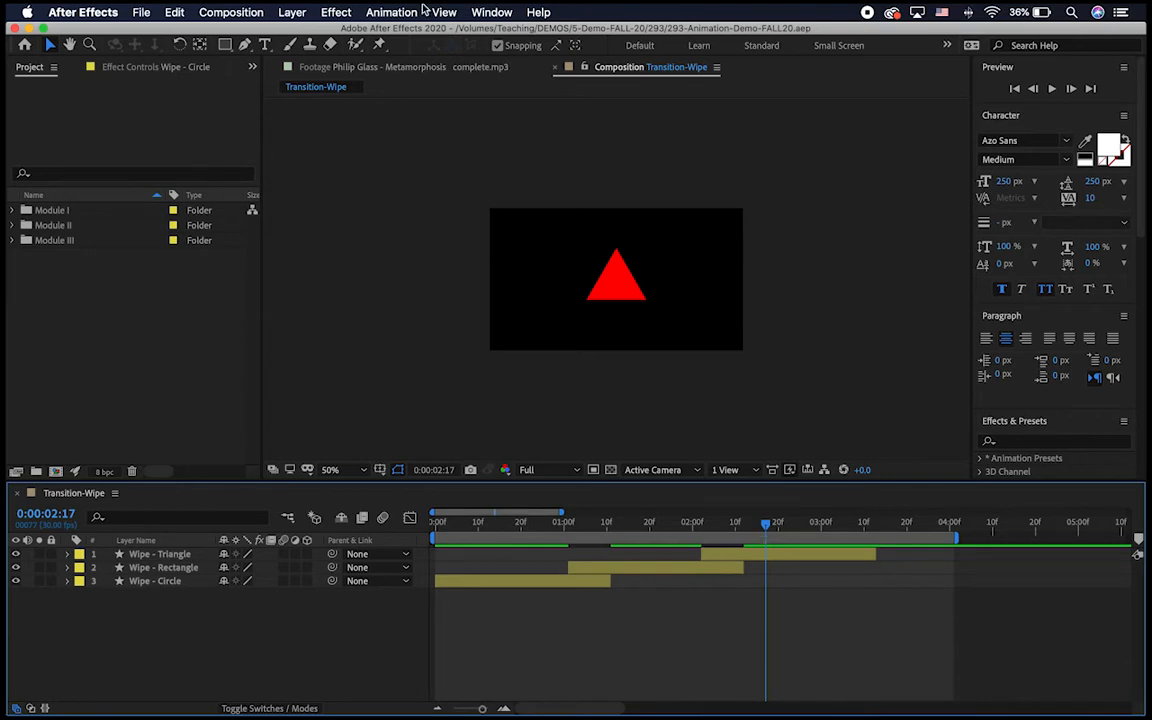
Step: Create a new pale gray-red solid layer at 1280 x 720 px in the Transition-Wipe composition
{"action": "left_click", "coordinate": [276, 13]}
{"action": "mouse_move", "coordinate": [299, 33]}
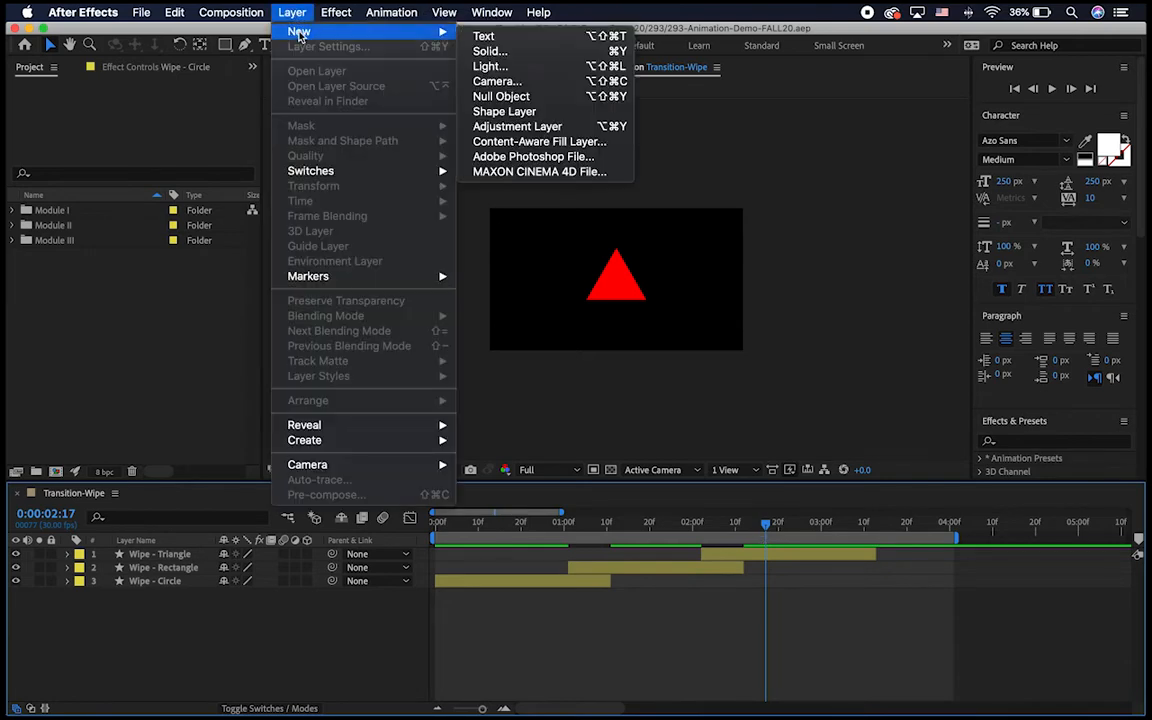
{"action": "left_click", "coordinate": [531, 55]}
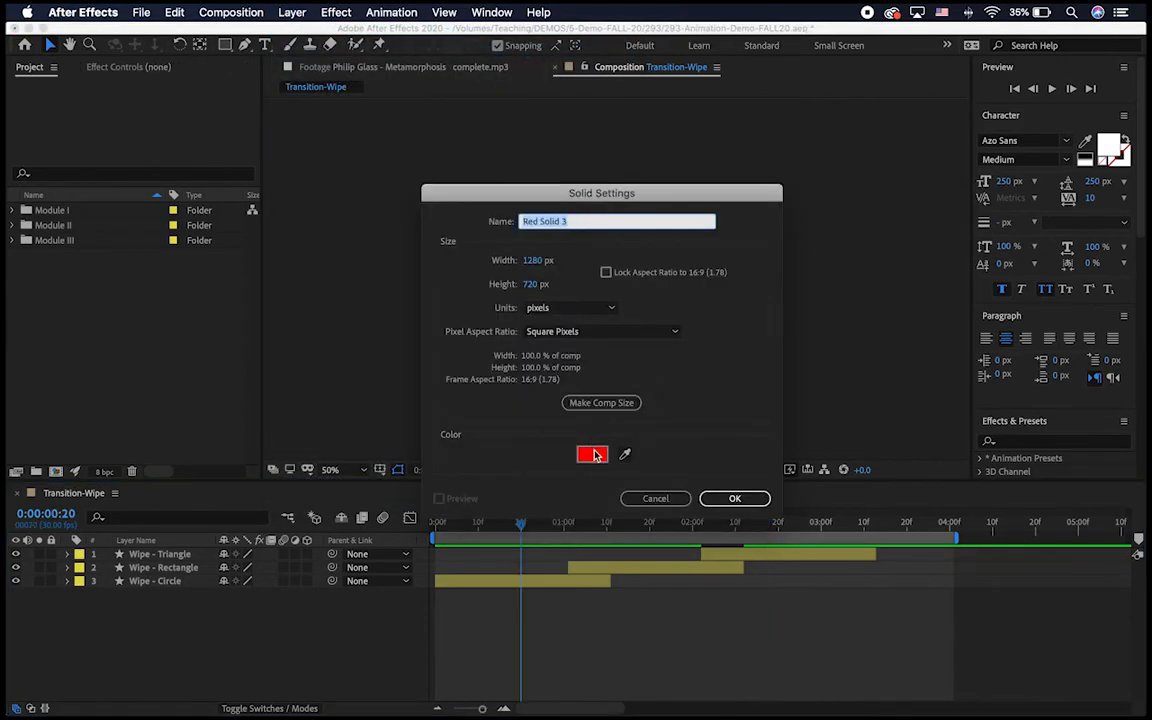
{"action": "left_click", "coordinate": [592, 454]}
{"action": "mouse_move", "coordinate": [420, 276]}
{"action": "left_mouse_down"}
{"action": "mouse_move", "coordinate": [410, 253]}
{"action": "mouse_move", "coordinate": [437, 352]}
{"action": "mouse_move", "coordinate": [437, 337]}
{"action": "left_mouse_up"}
{"action": "left_click", "coordinate": [758, 262]}
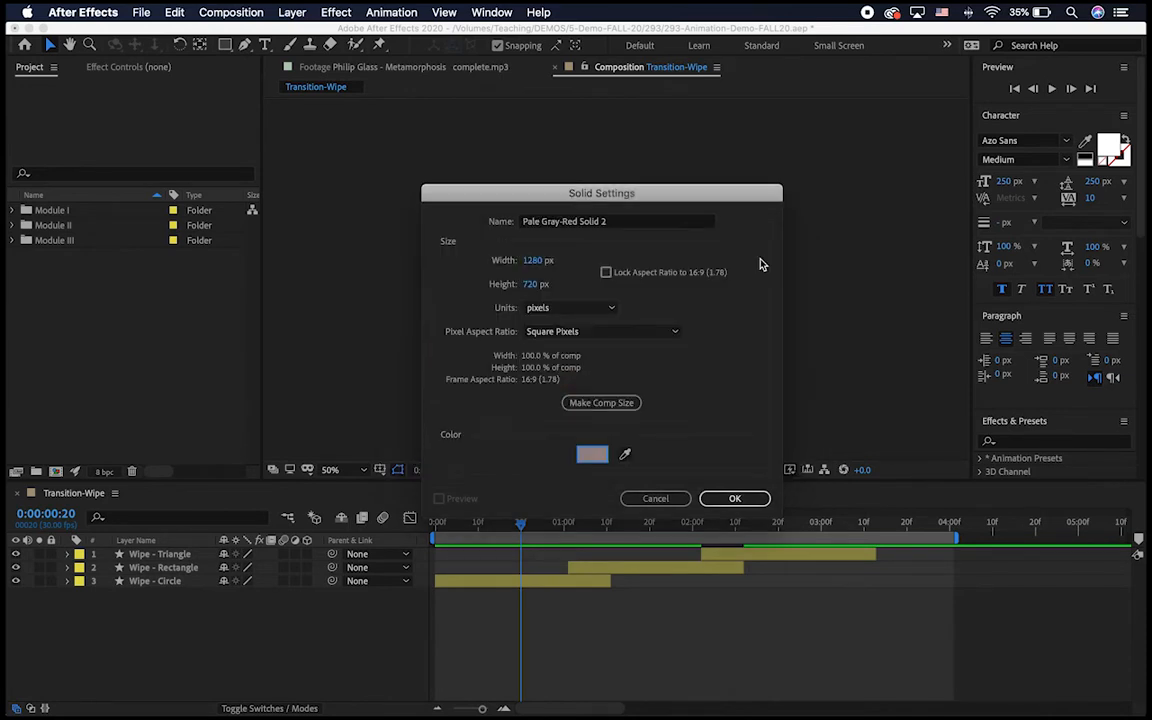
{"action": "left_click", "coordinate": [744, 499]}
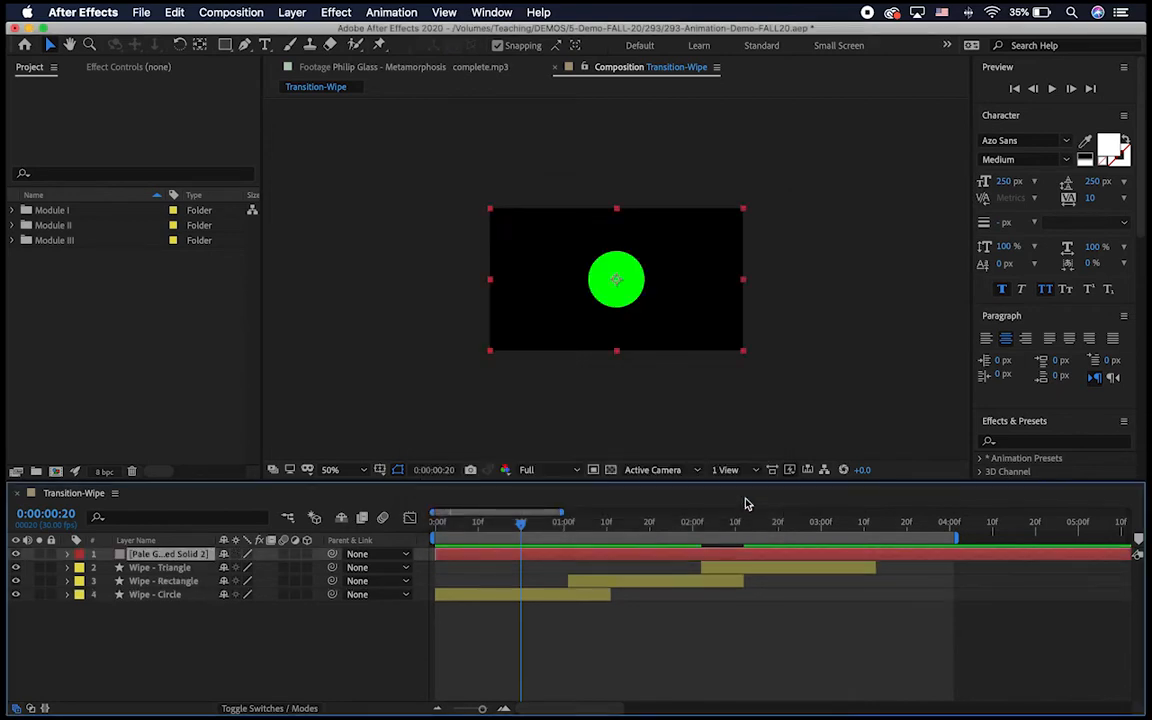
Step: Place the pale gray-red solid directly below the Wipe - Circle layer and trim its end to the circle layer's out point
{"action": "left_click_drag", "start_coordinate": [150, 554], "coordinate": [167, 604]}
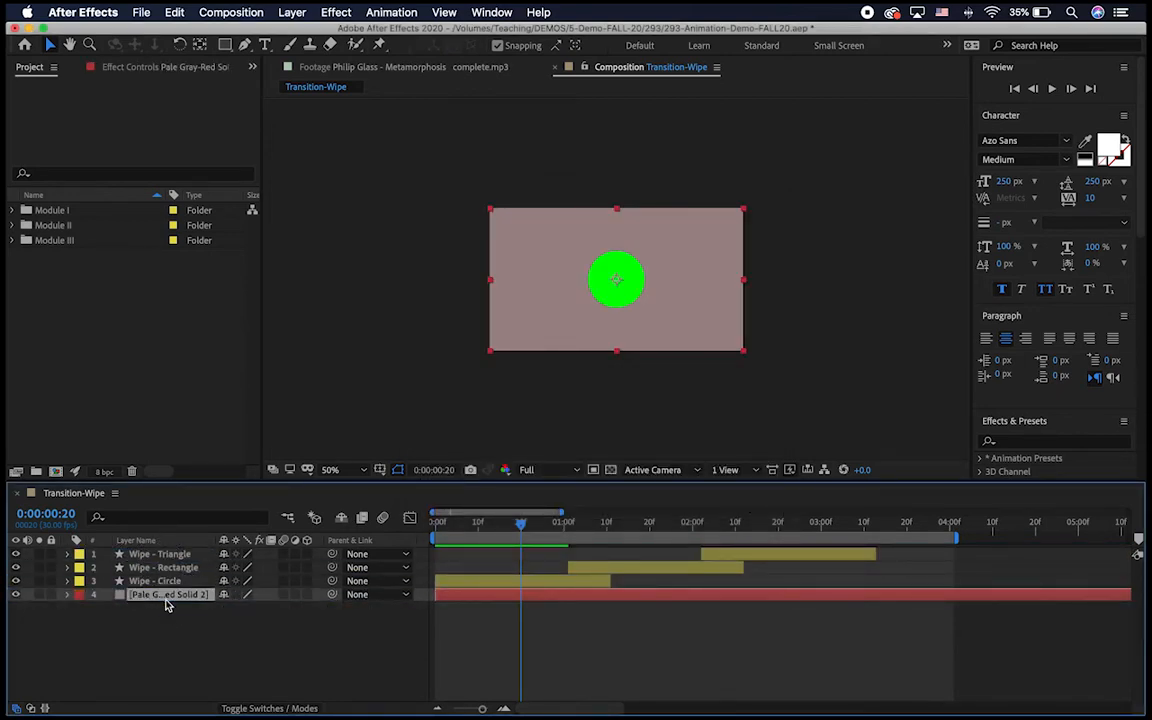
{"action": "left_click", "coordinate": [477, 585]}
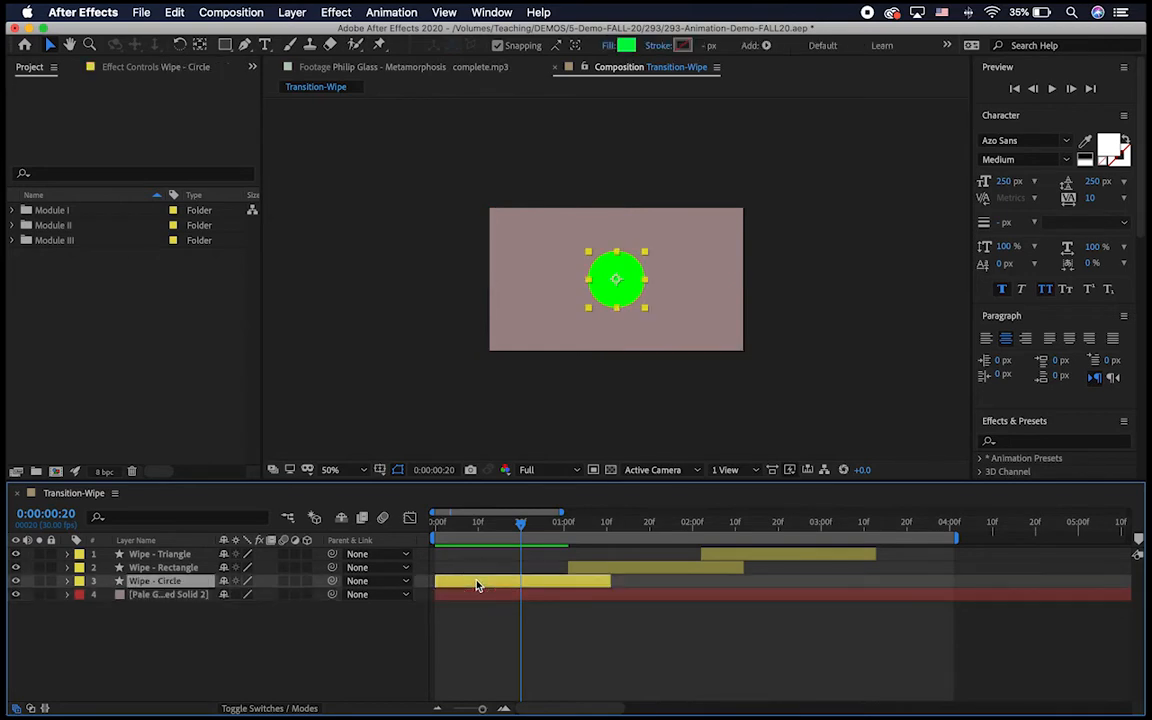
{"action": "key", "text": "Home"}
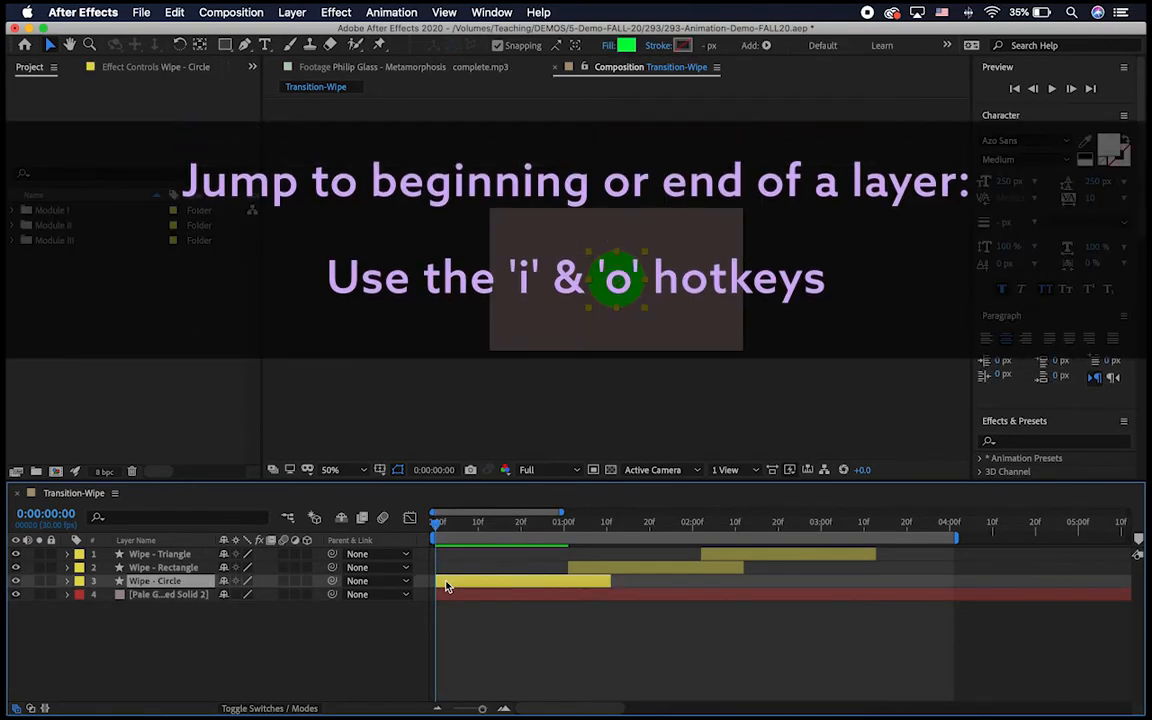
{"action": "key", "text": "o"}
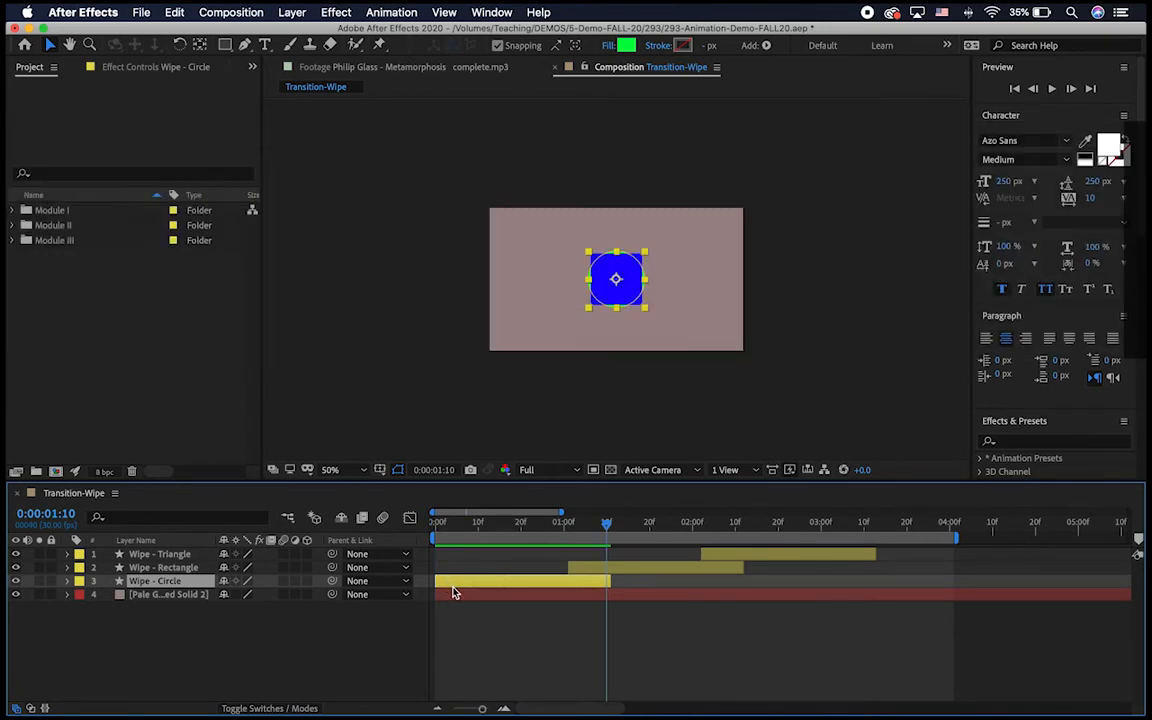
{"action": "left_click", "coordinate": [457, 597]}
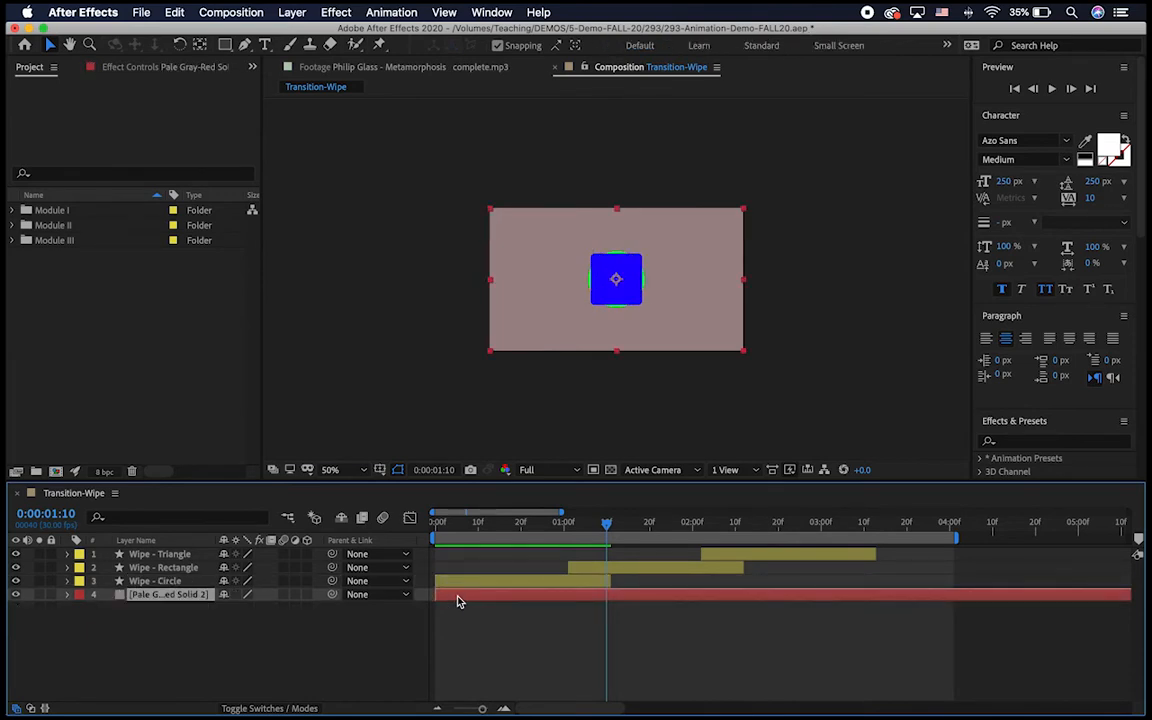
{"action": "key", "text": "alt+bracketright"}
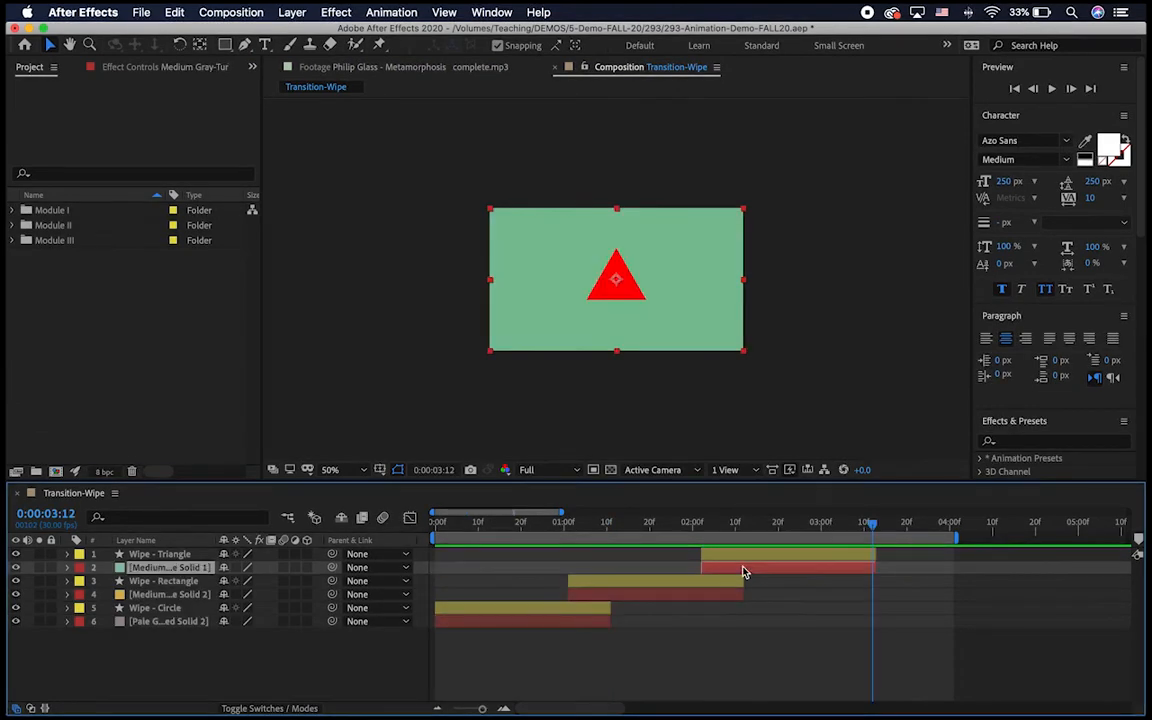
Step: Pre-compose the Wipe - Circle layer and its solid as "Wipe - Cirle - Precomp", adjusting the composition duration to the selected layers' time span
{"action": "left_click", "coordinate": [578, 521]}
{"action": "left_click_drag", "start_coordinate": [578, 521], "coordinate": [463, 533]}
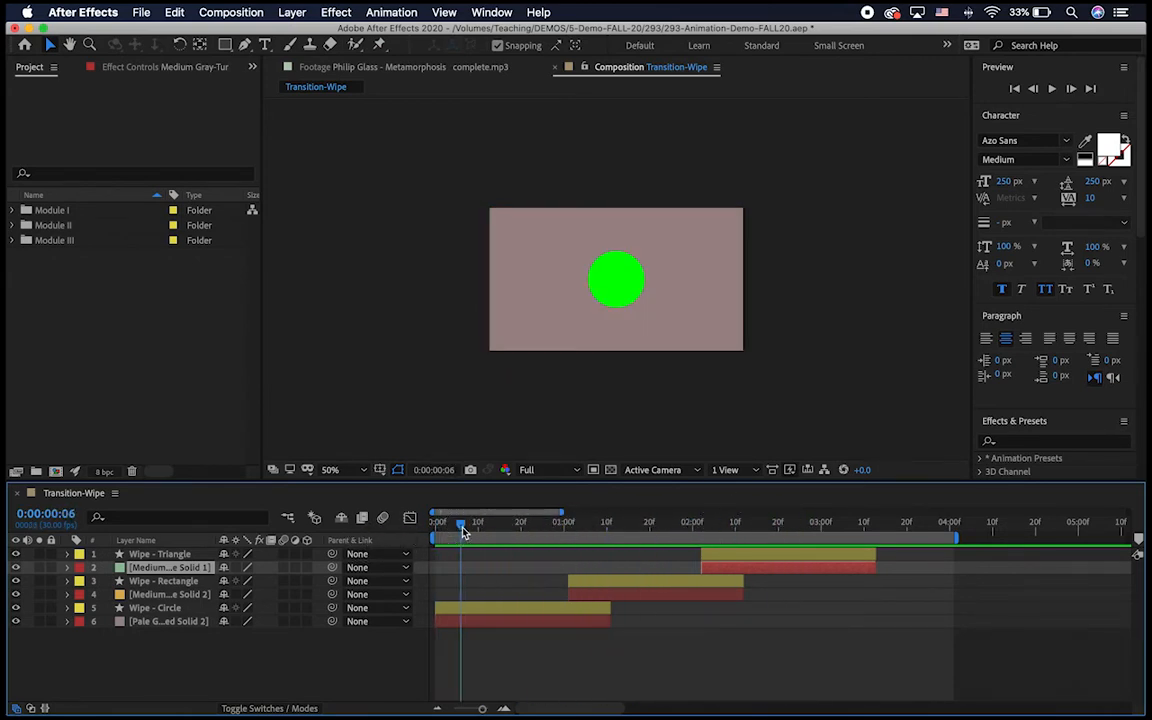
{"action": "left_click", "coordinate": [141, 673]}
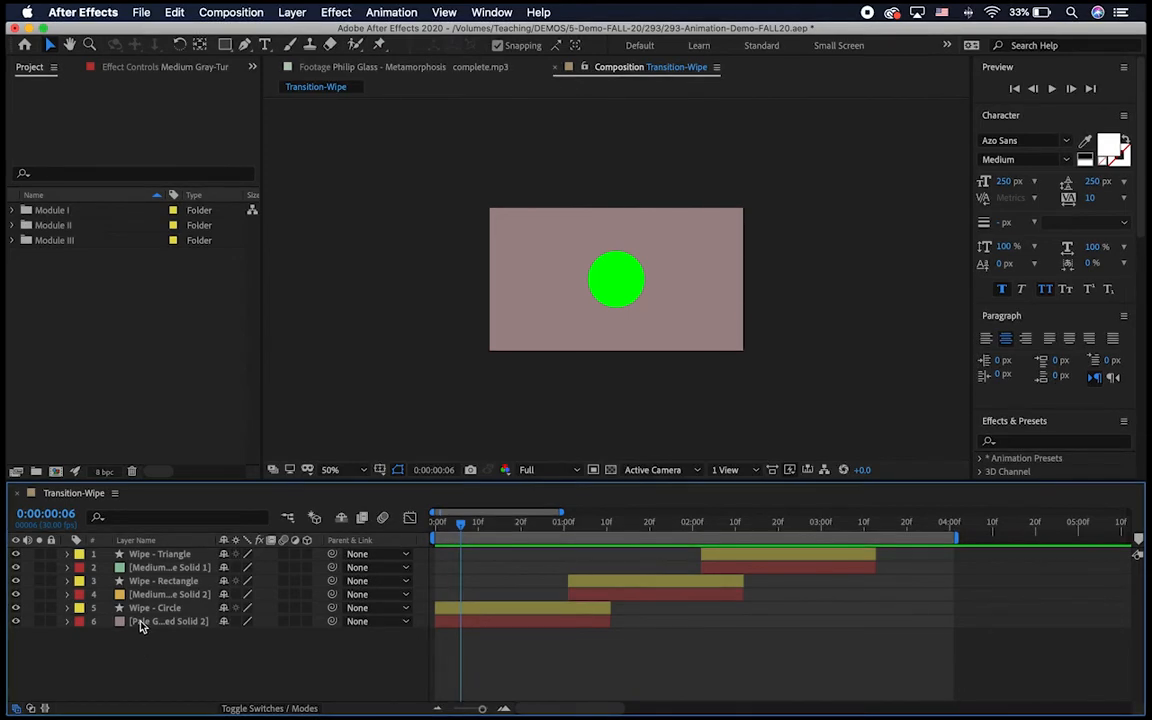
{"action": "left_click", "coordinate": [154, 609]}
{"action": "left_click", "coordinate": [155, 625], "text": "shift"}
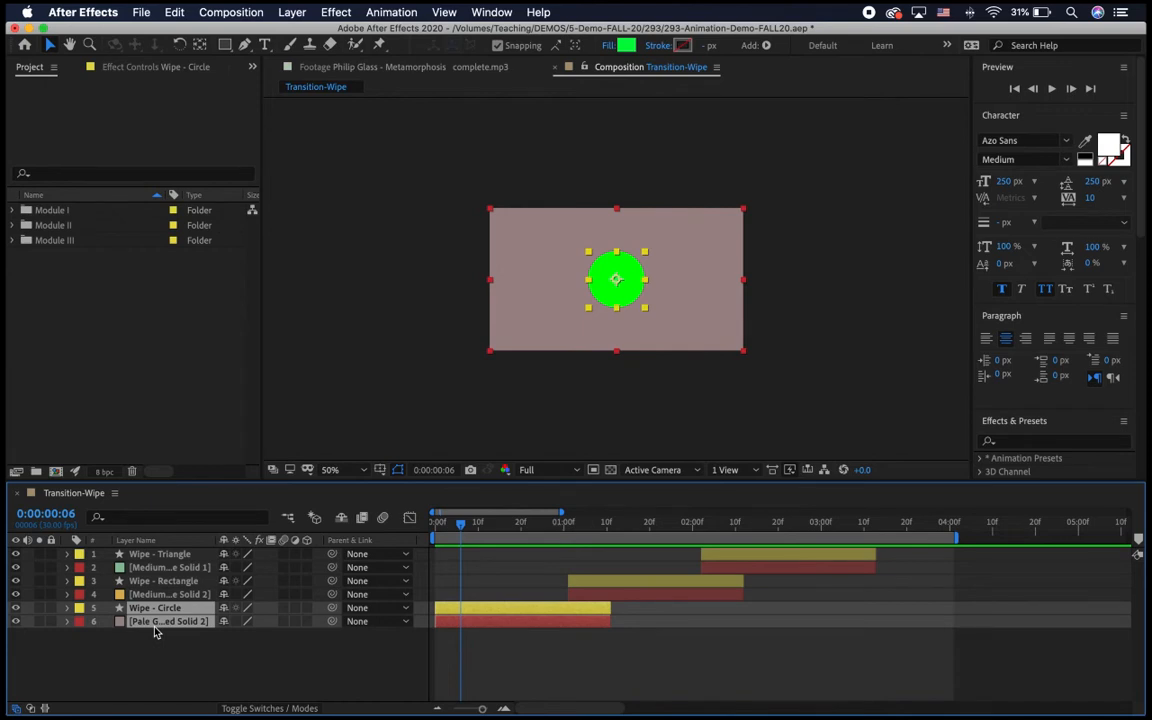
{"action": "right_click", "coordinate": [155, 631]}
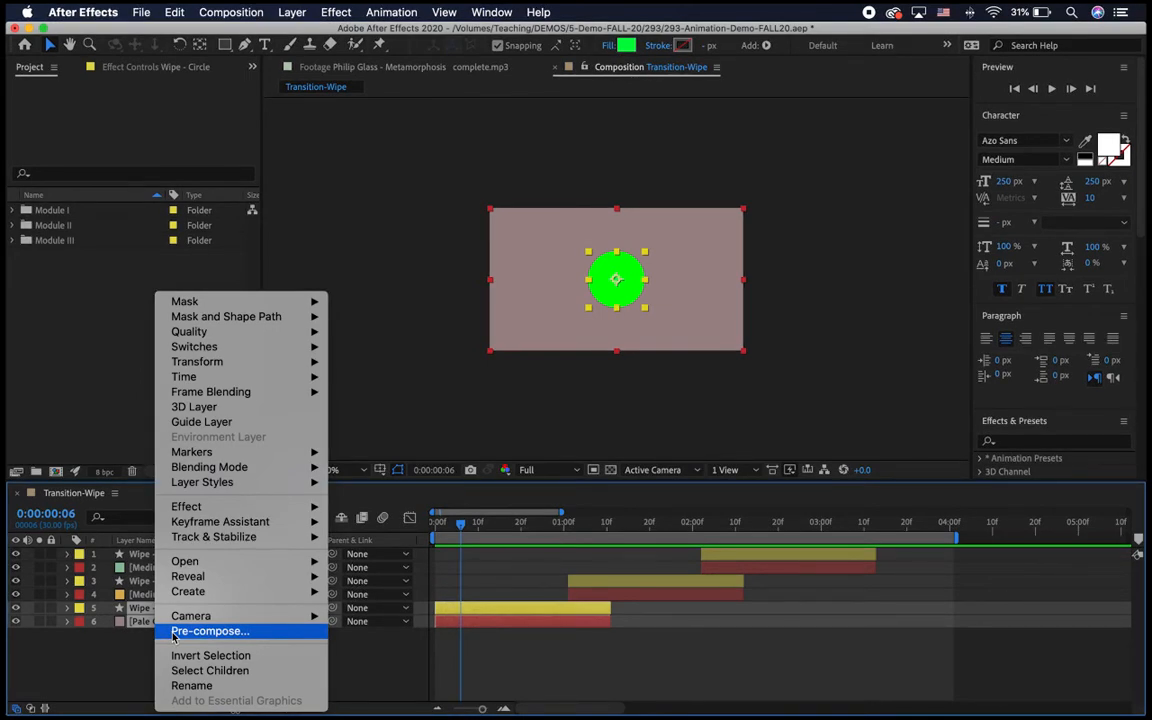
{"action": "left_click", "coordinate": [175, 632]}
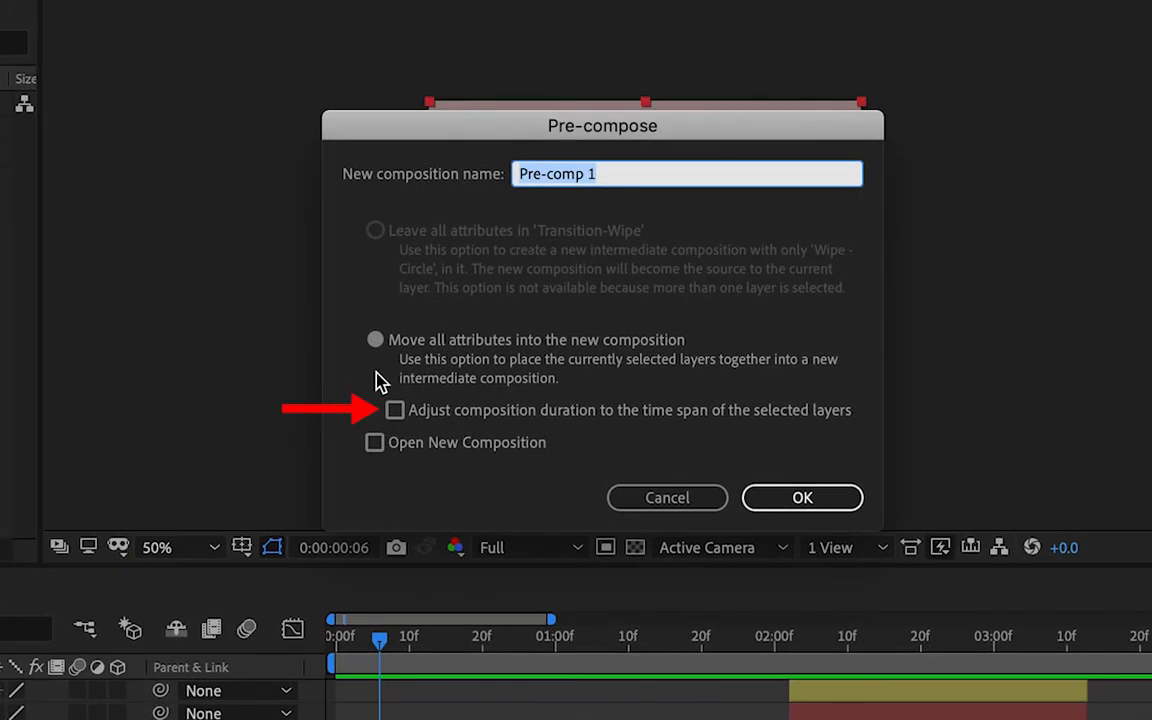
{"action": "left_click", "coordinate": [395, 410]}
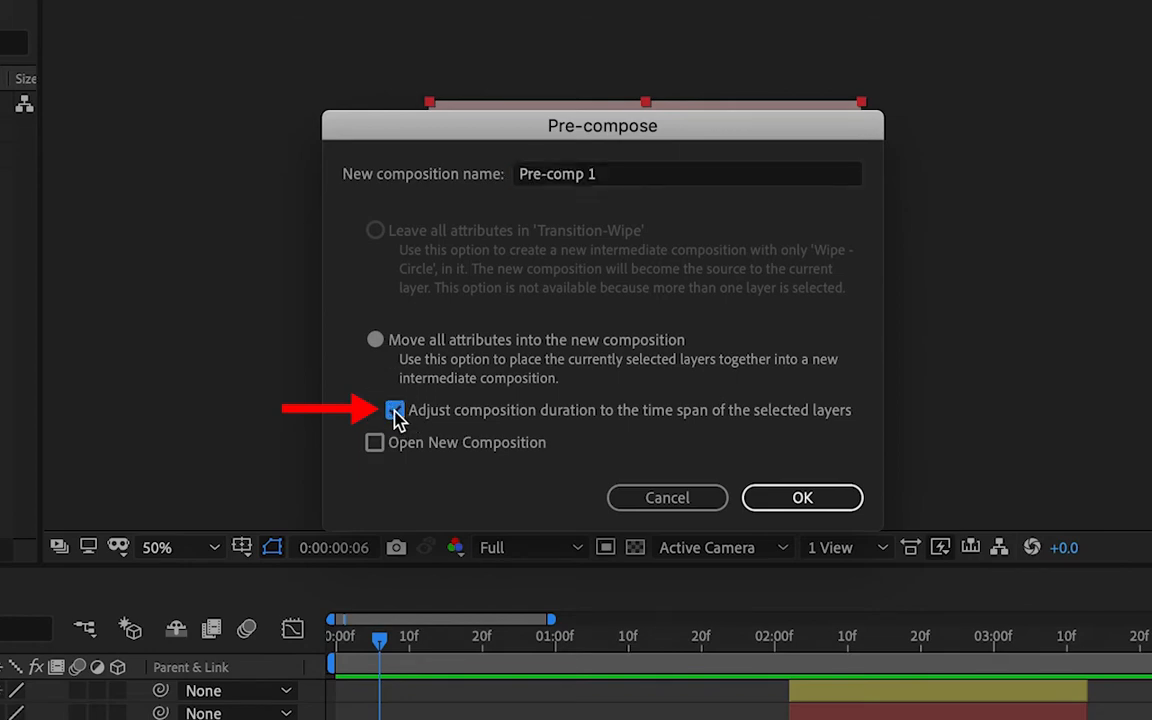
{"action": "type", "text": "Wipe - Cirle - Precomp"}
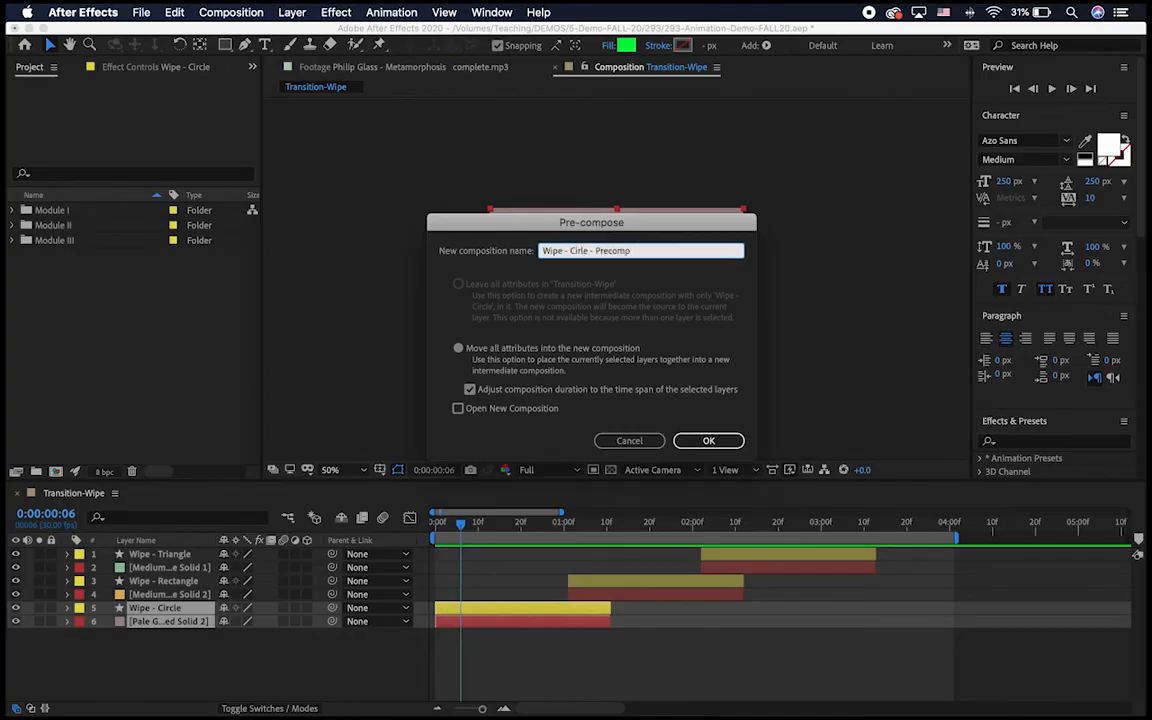
{"action": "key", "text": "Return"}
Step: Try moving the circle precomp layer down to position 640, 394, and undo the move
{"action": "left_click", "coordinate": [68, 608]}
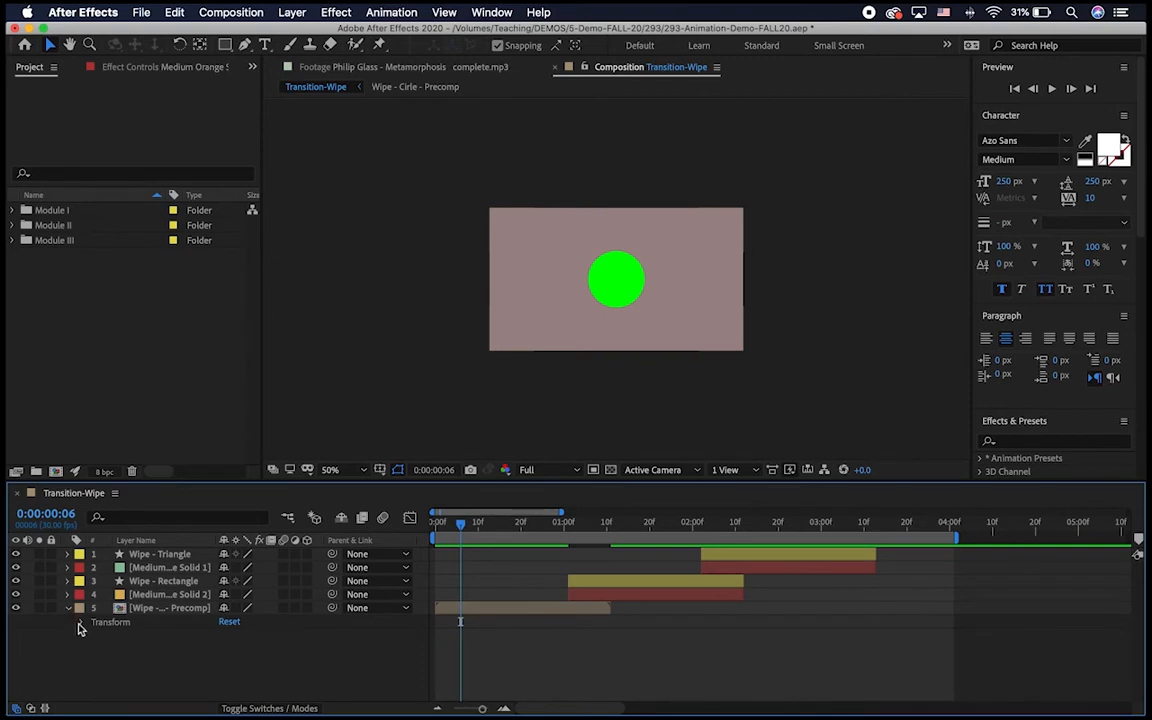
{"action": "left_click", "coordinate": [81, 624]}
{"action": "left_click_drag", "start_coordinate": [253, 648], "coordinate": [289, 640]}
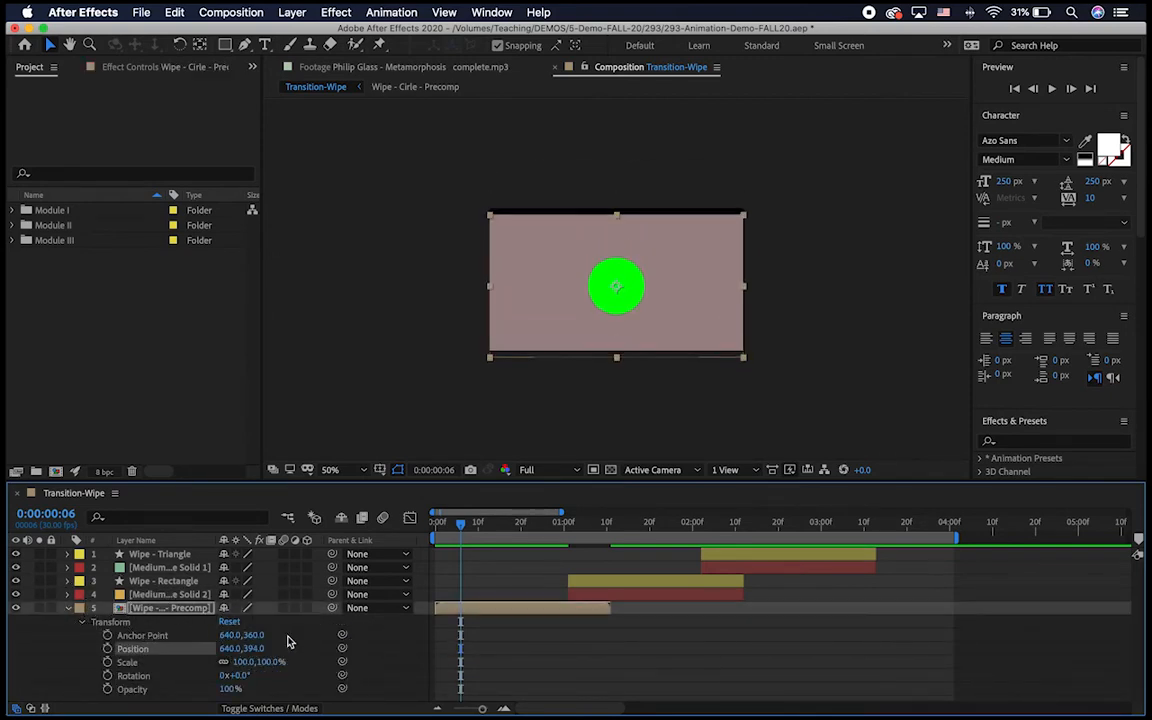
{"action": "key", "text": "super+z"}
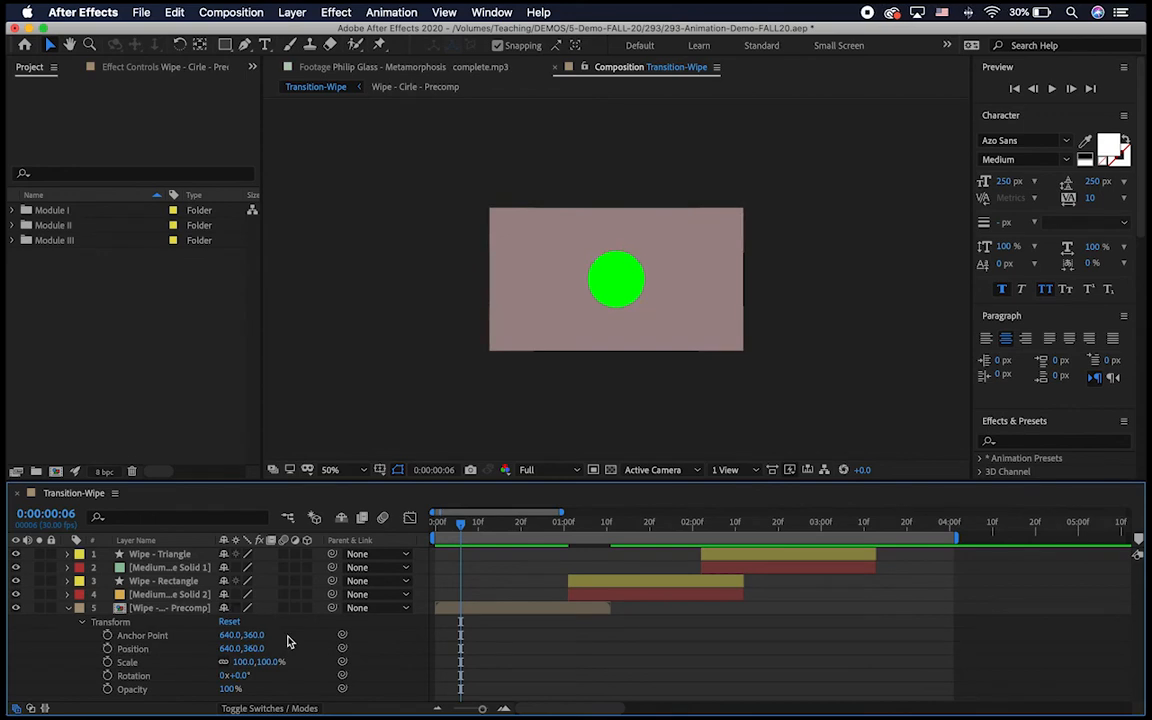
{"action": "left_click", "coordinate": [67, 609]}
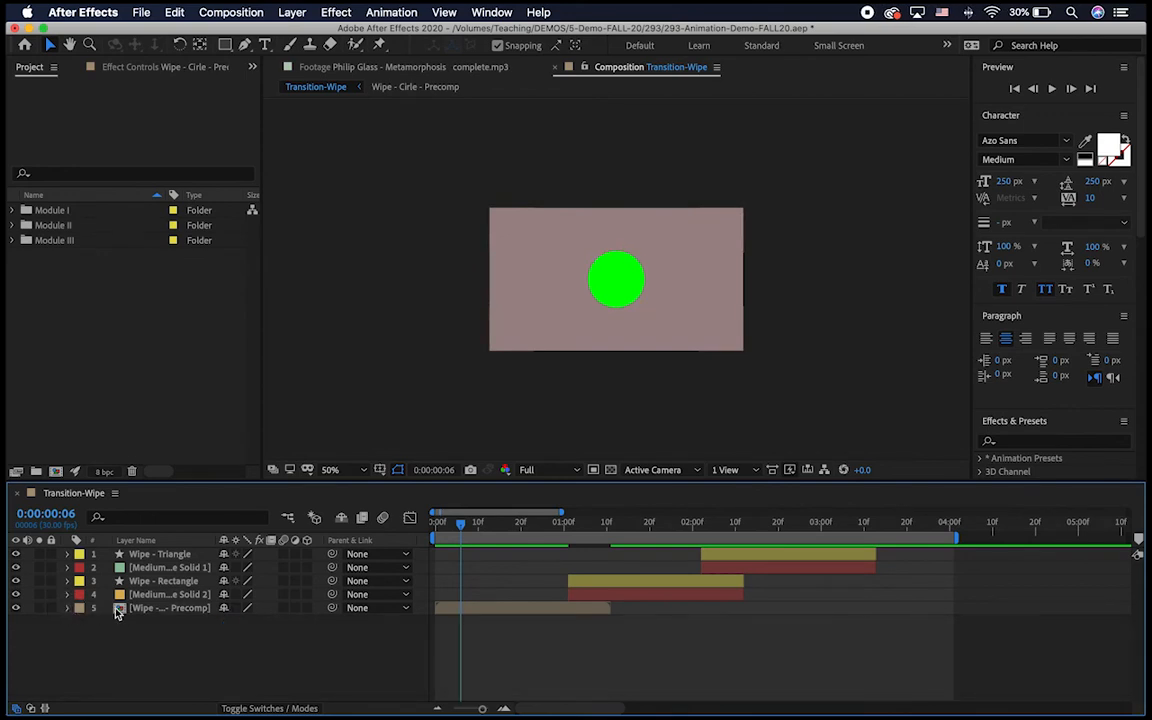
Step: Examine the layers and transform properties inside the circle precomp, and locate the precomp in the project's Module I folder
{"action": "double_click", "coordinate": [118, 609]}
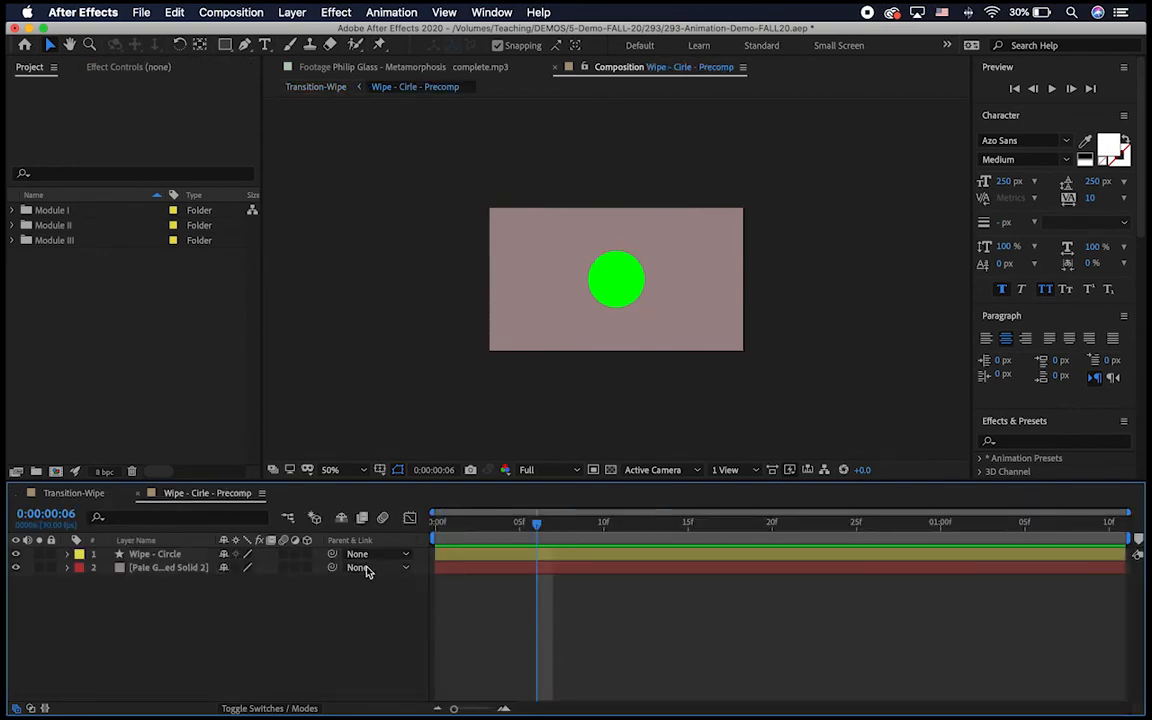
{"action": "mouse_move", "coordinate": [526, 516]}
{"action": "left_mouse_down"}
{"action": "mouse_move", "coordinate": [515, 517]}
{"action": "mouse_move", "coordinate": [528, 516]}
{"action": "left_mouse_up"}
{"action": "left_click", "coordinate": [68, 554]}
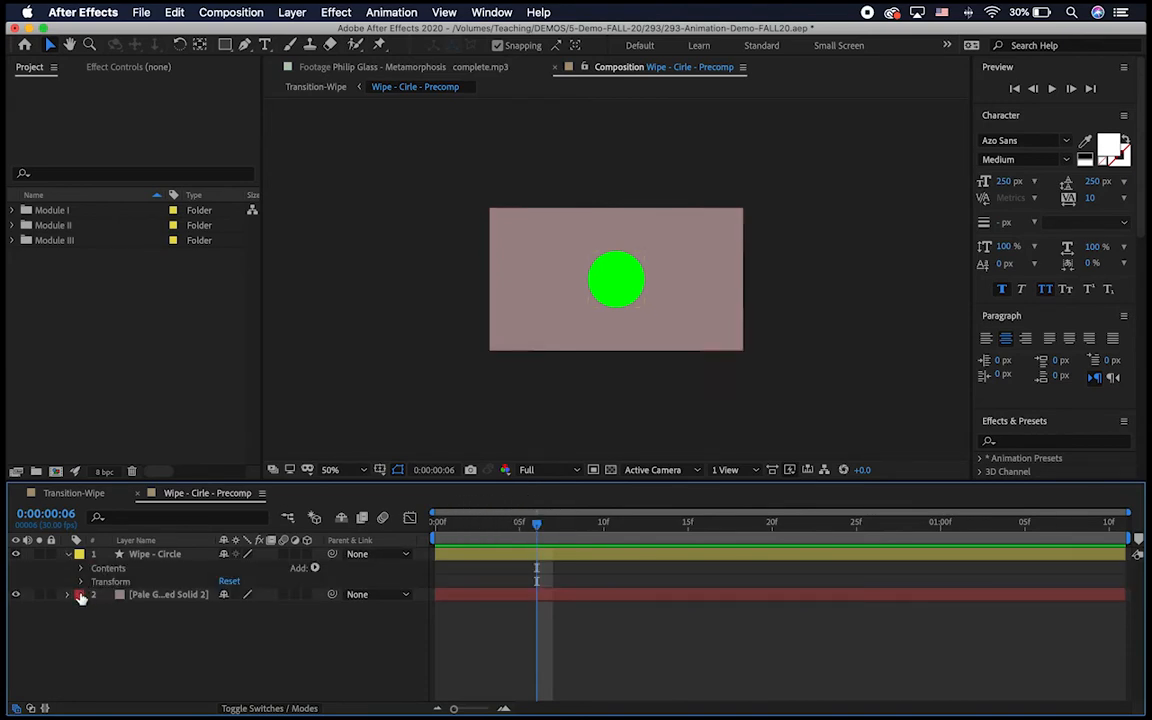
{"action": "left_click", "coordinate": [80, 582]}
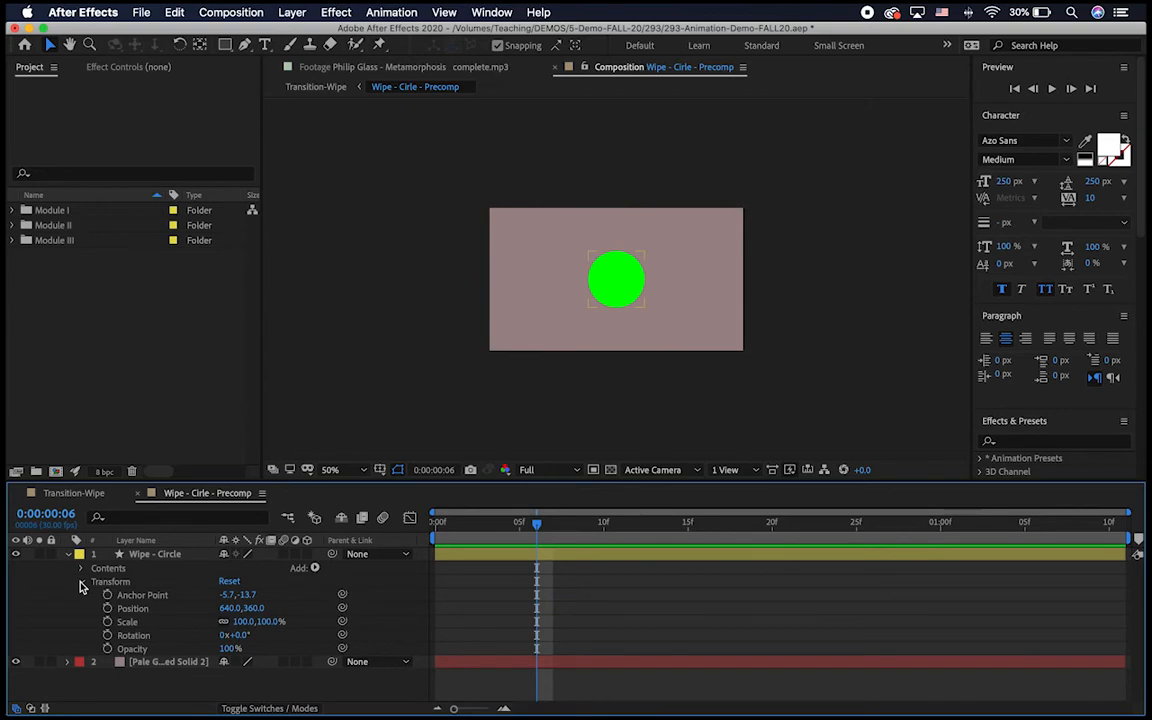
{"action": "left_click", "coordinate": [68, 554]}
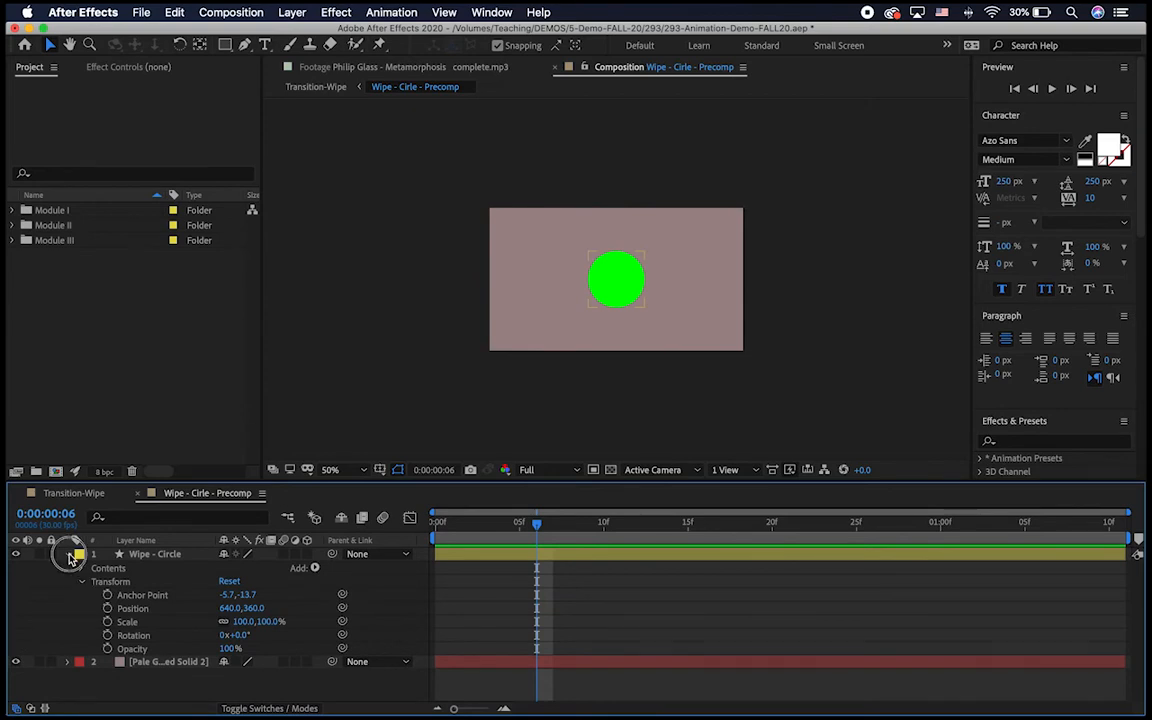
{"action": "left_click", "coordinate": [76, 493]}
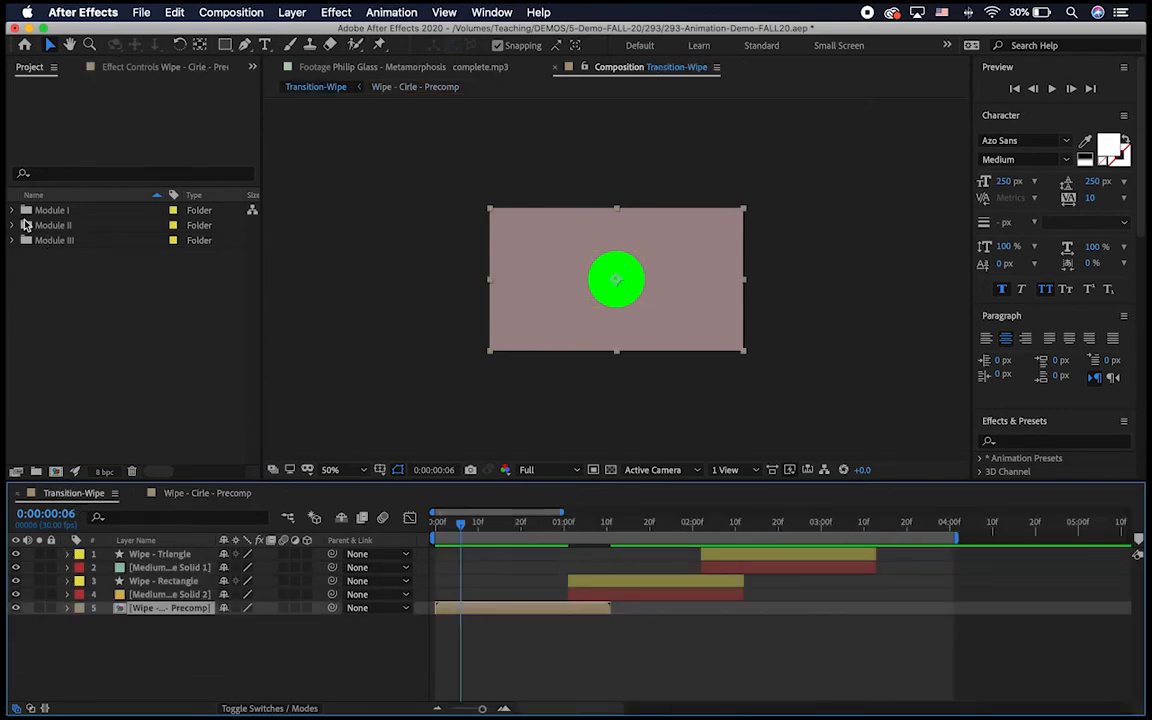
{"action": "left_click", "coordinate": [13, 211]}
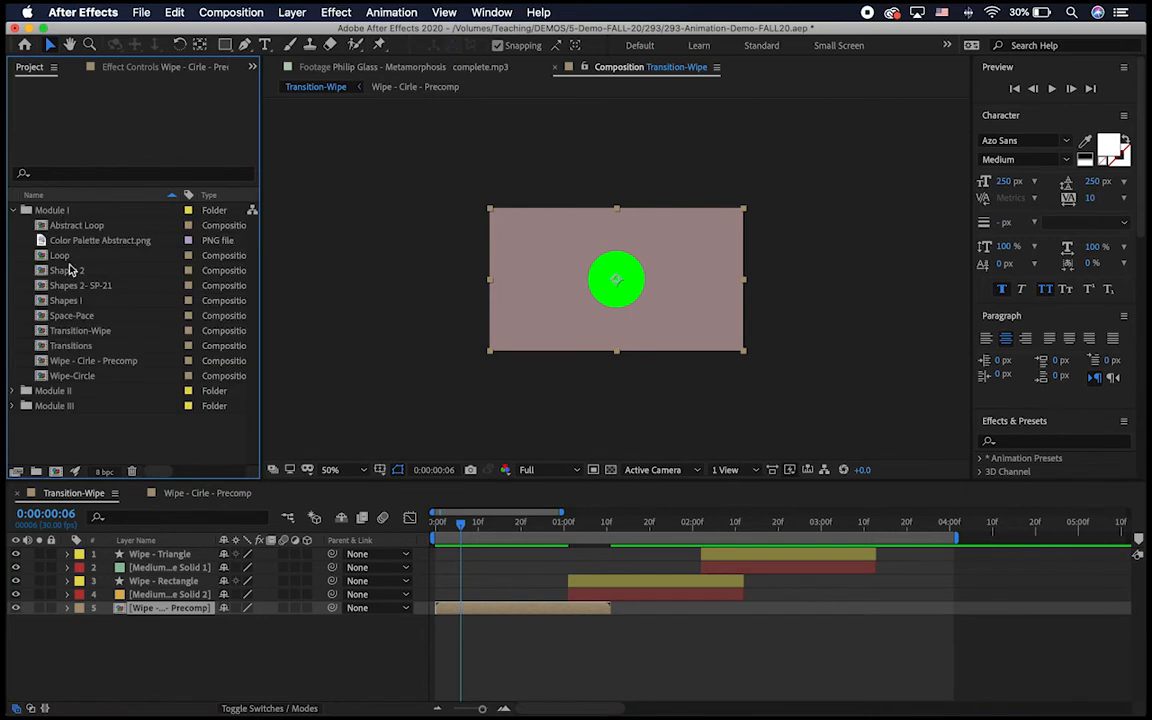
{"action": "left_click", "coordinate": [41, 362]}
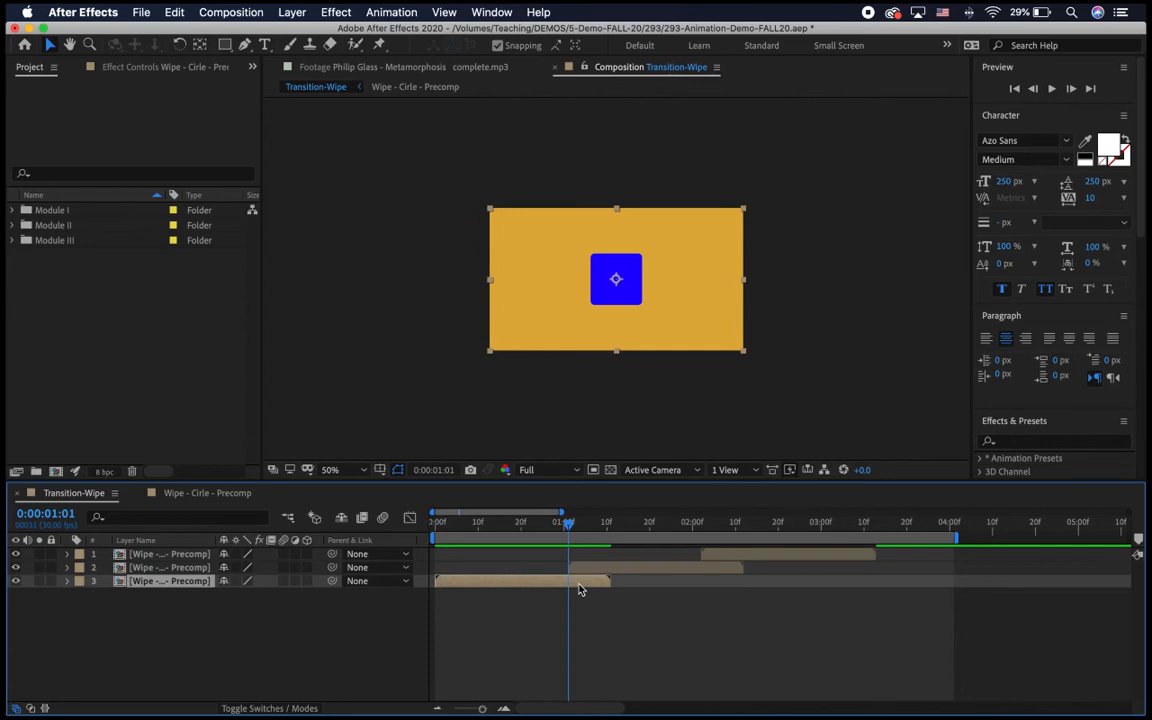
Step: Separate the Position property into X and Y dimensions on the circle and rectangle precomp layers
{"action": "key", "text": "p"}
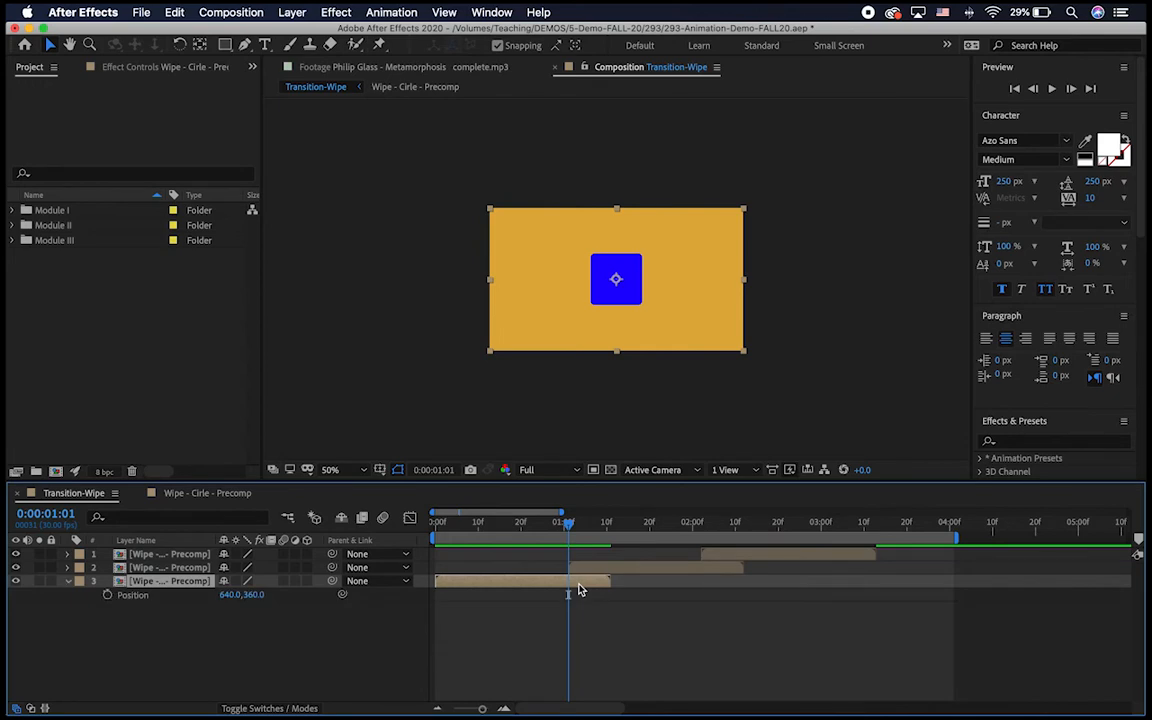
{"action": "right_click", "coordinate": [133, 600]}
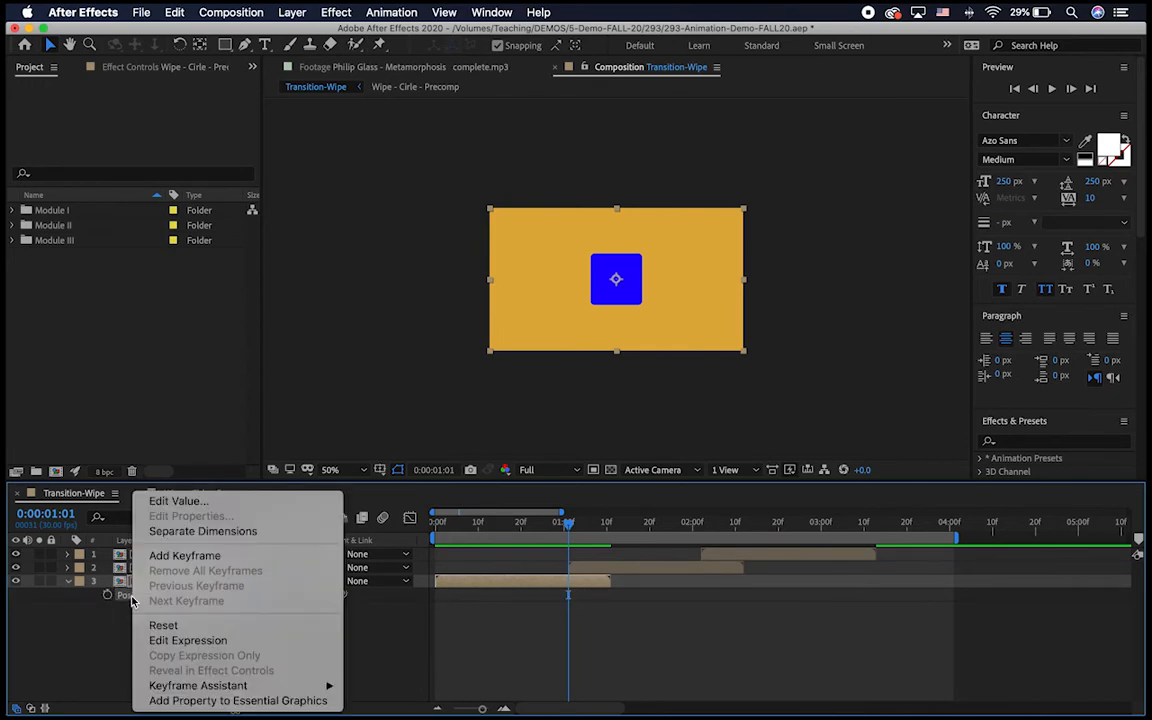
{"action": "left_click", "coordinate": [141, 536]}
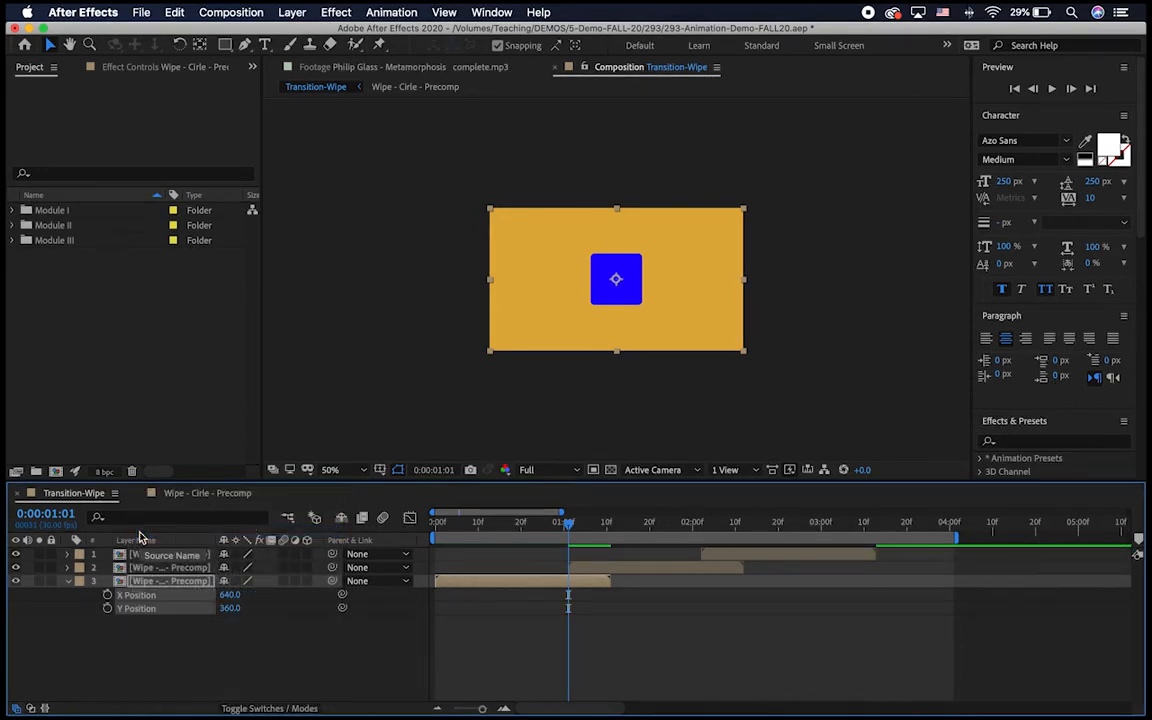
{"action": "left_click", "coordinate": [153, 569]}
{"action": "key", "text": "p"}
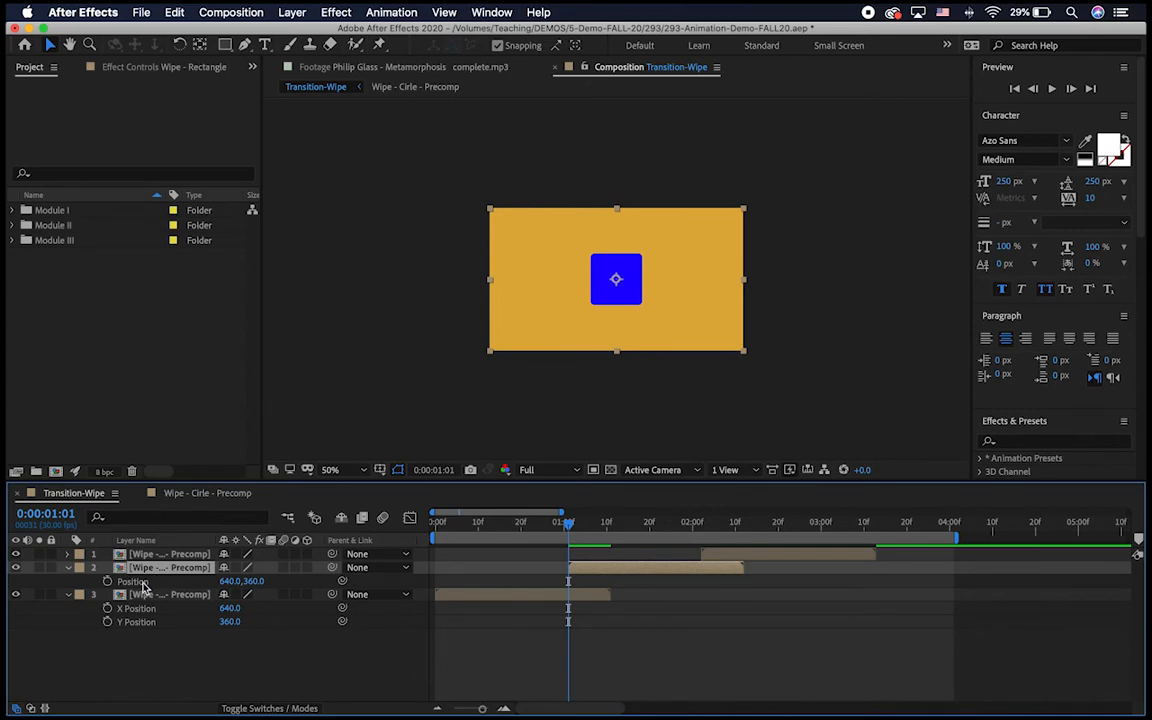
{"action": "right_click", "coordinate": [142, 584]}
{"action": "left_click", "coordinate": [214, 531]}
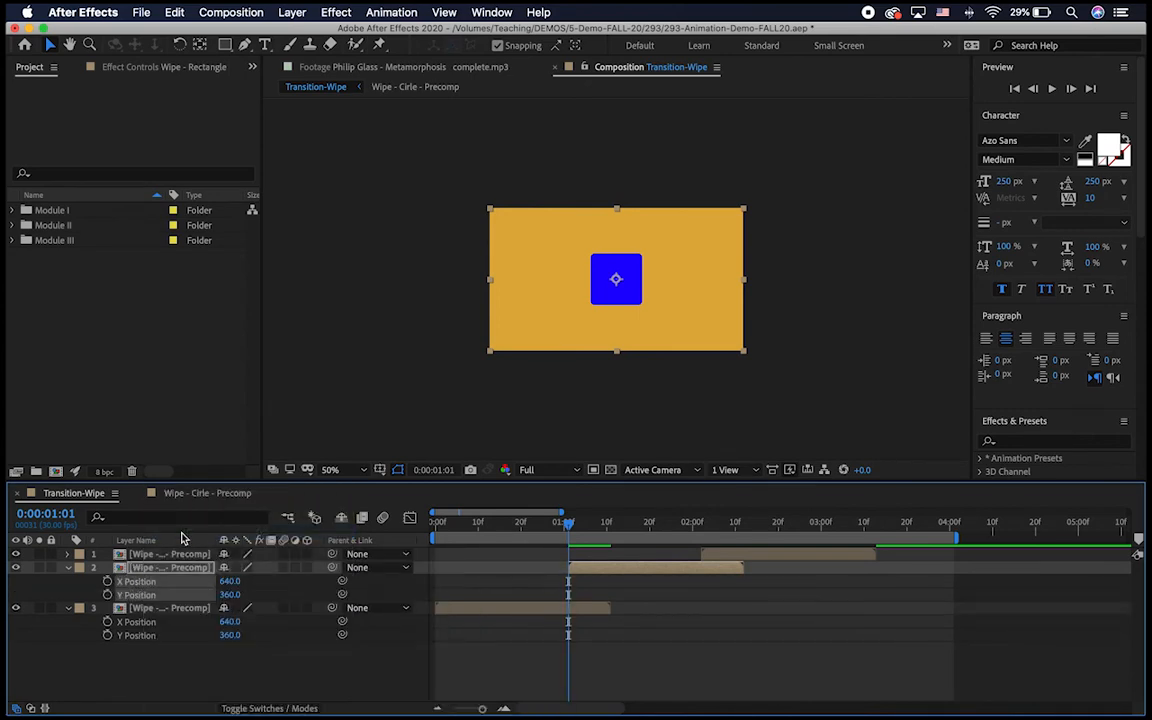
Step: Set X Position keyframes of 640 at 0:00:01:01 on the circle and rectangle precomps, and show only their keyframed properties
{"action": "left_click", "coordinate": [105, 624]}
{"action": "key", "text": "u"}
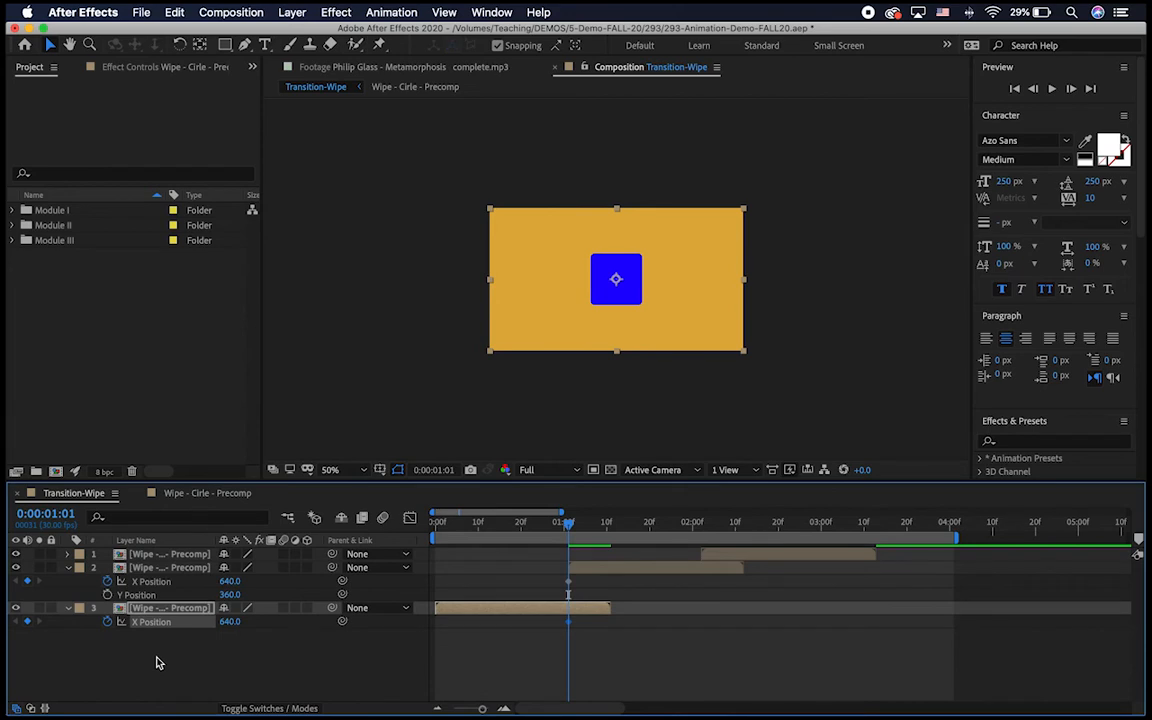
{"action": "left_click", "coordinate": [153, 568]}
{"action": "key", "text": "u"}
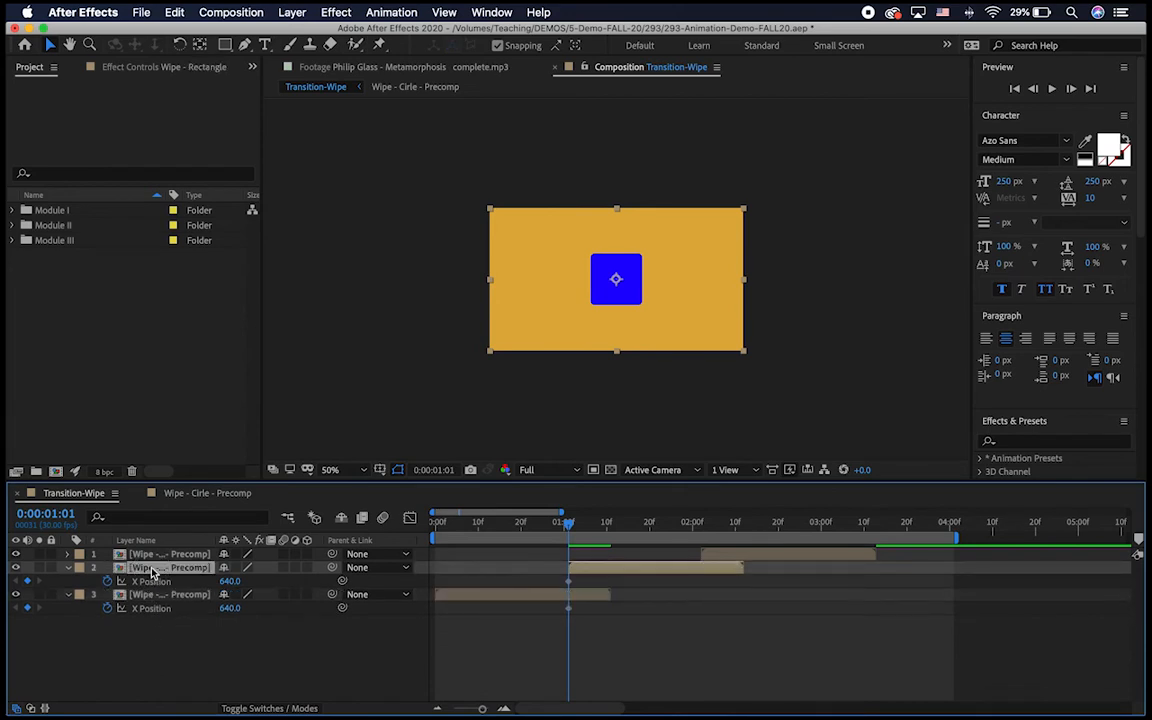
Step: Add X Position keyframes at 0:00:01:10 on the circle and rectangle precomps, with the circle precomp moved out of frame to 1923
{"action": "left_click", "coordinate": [521, 598]}
{"action": "key", "text": "o"}
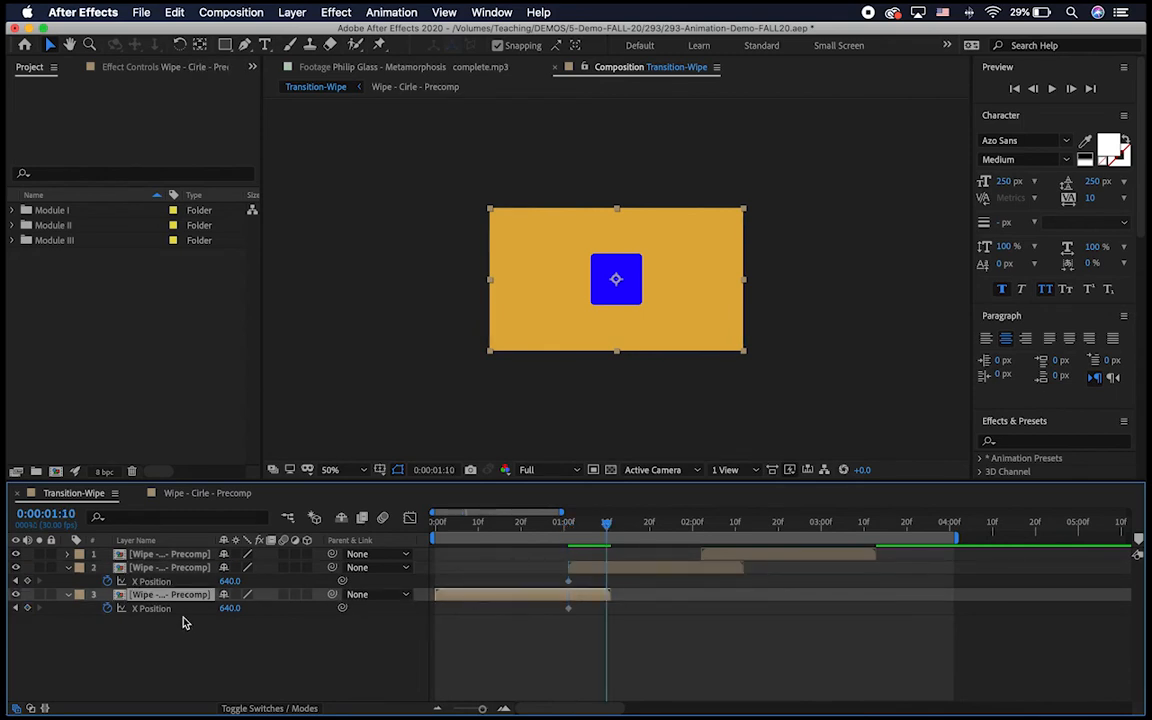
{"action": "left_click", "coordinate": [27, 609]}
{"action": "left_click_drag", "start_coordinate": [229, 608], "coordinate": [1130, 618]}
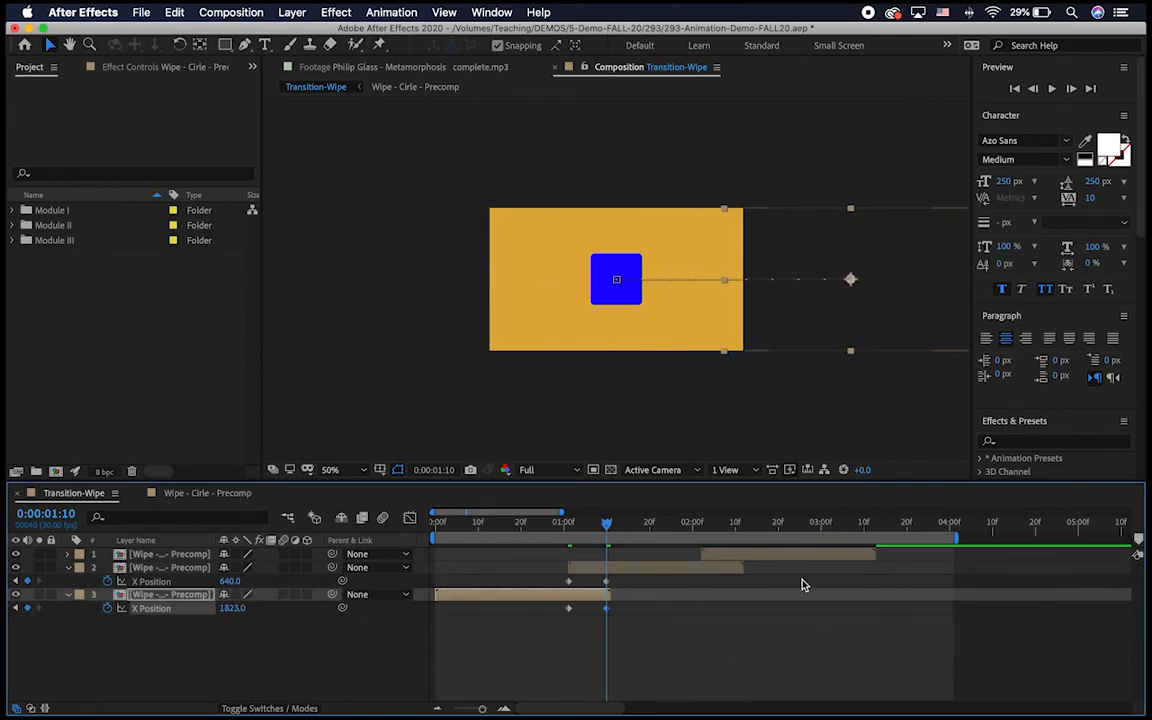
{"action": "left_click_drag", "start_coordinate": [225, 609], "coordinate": [261, 609]}
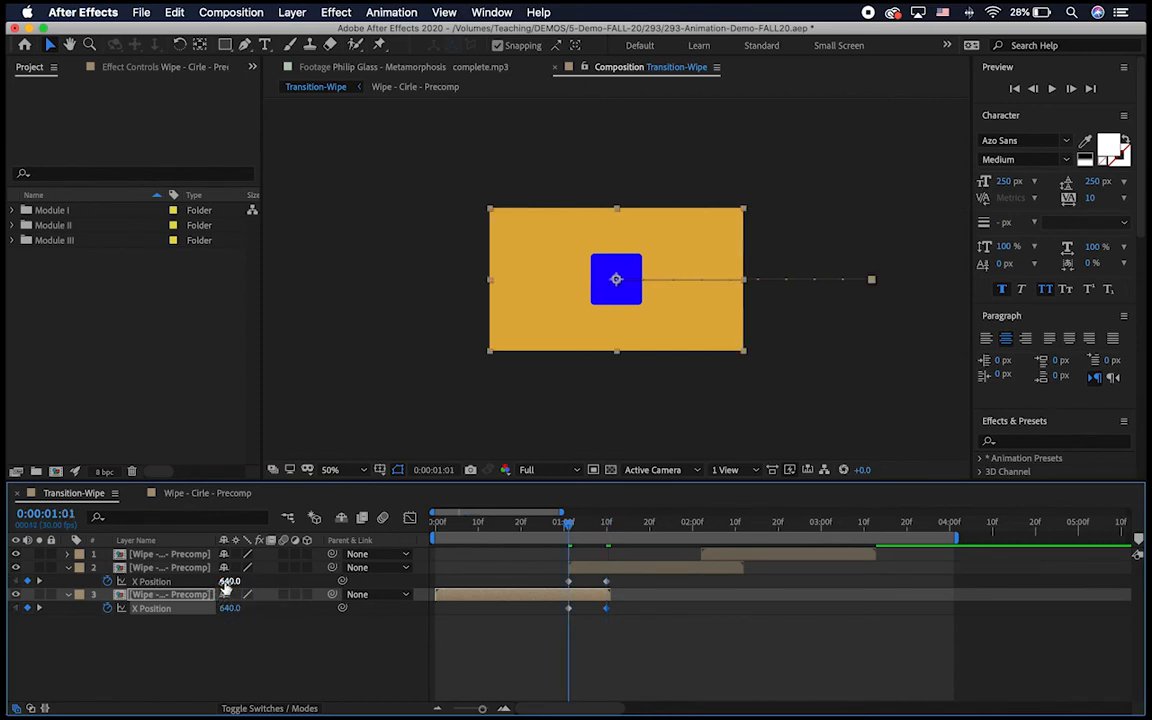
Step: At 0:00:01:01, shift the rectangle precomp's X Position to just outside the left edge of the frame and preview the wipe
{"action": "left_click_drag", "start_coordinate": [227, 583], "coordinate": [9, 486]}
{"action": "mouse_move", "coordinate": [228, 580]}
{"action": "left_mouse_down"}
{"action": "mouse_move", "coordinate": [200, 584]}
{"action": "mouse_move", "coordinate": [232, 588]}
{"action": "mouse_move", "coordinate": [218, 605]}
{"action": "mouse_move", "coordinate": [213, 589]}
{"action": "left_mouse_up"}
{"action": "left_click", "coordinate": [655, 524]}
{"action": "key", "text": "space"}
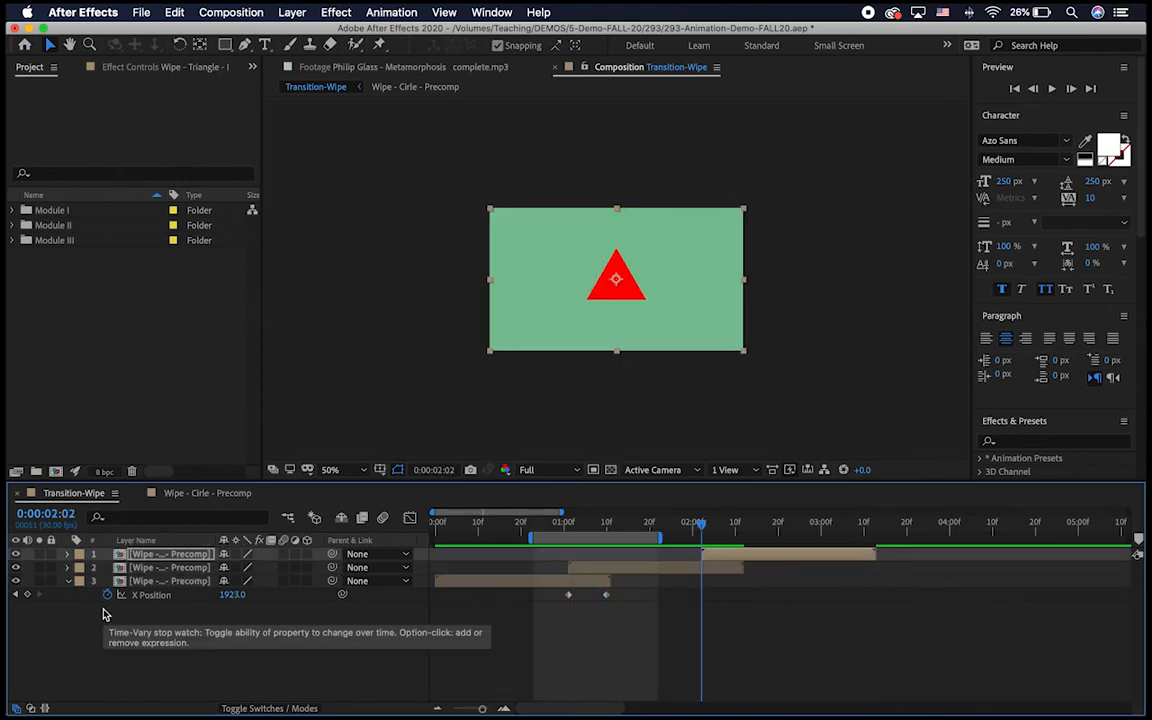
Step: Set Y Position keyframes of 360 at 0:00:02:02 on the triangle and rectangle precomps, with their keyframed properties shown
{"action": "key", "text": "u"}
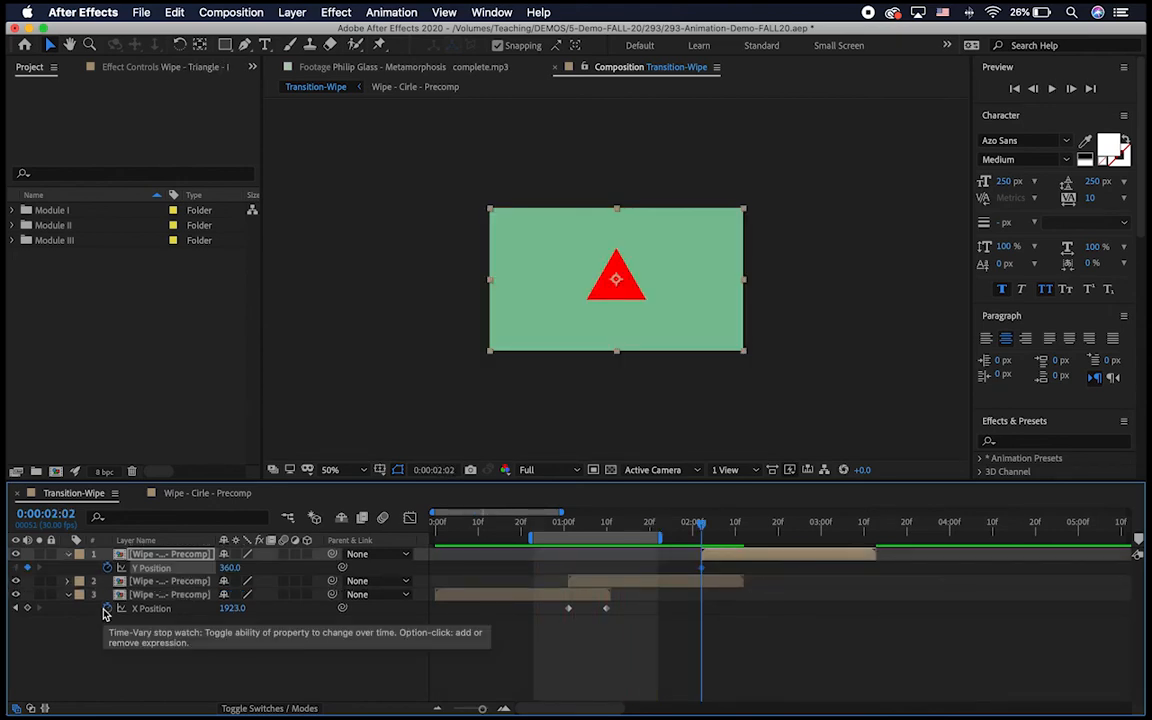
{"action": "left_click", "coordinate": [150, 581]}
{"action": "key", "text": "u"}
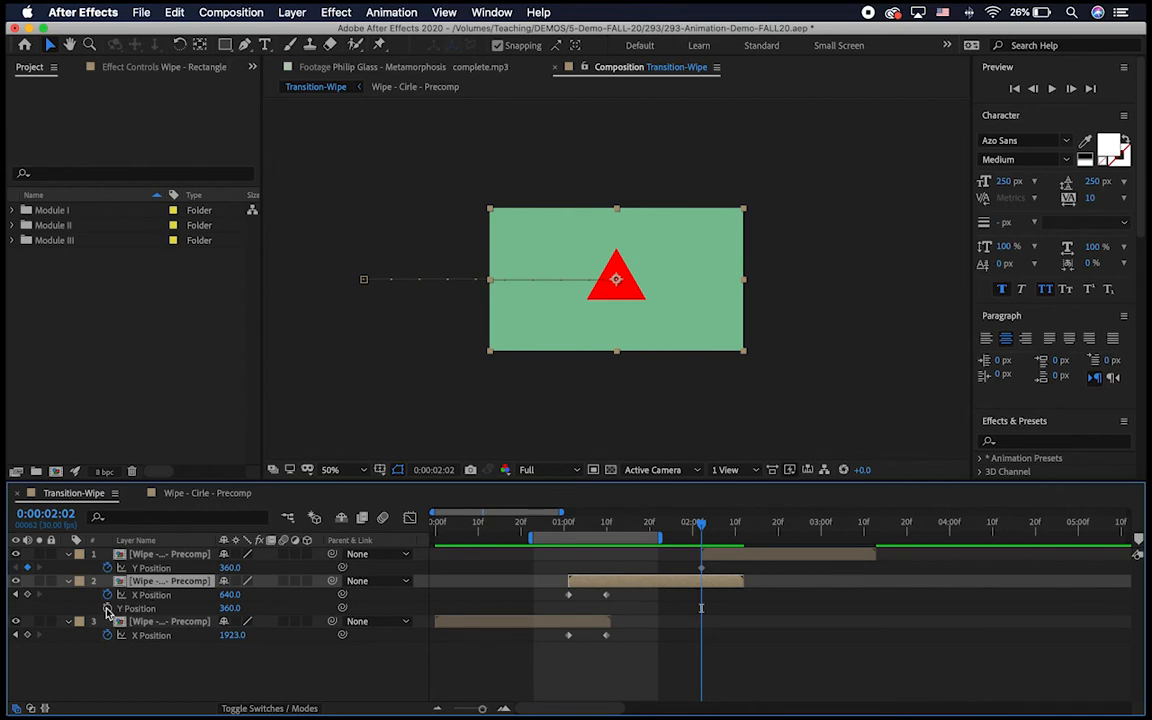
{"action": "left_click", "coordinate": [107, 608]}
Step: Add Y Position keyframes at 0:00:02:11 on the rectangle and triangle precomps, with the rectangle precomp moved up out of frame to -360
{"action": "left_click", "coordinate": [713, 582]}
{"action": "key", "text": "o"}
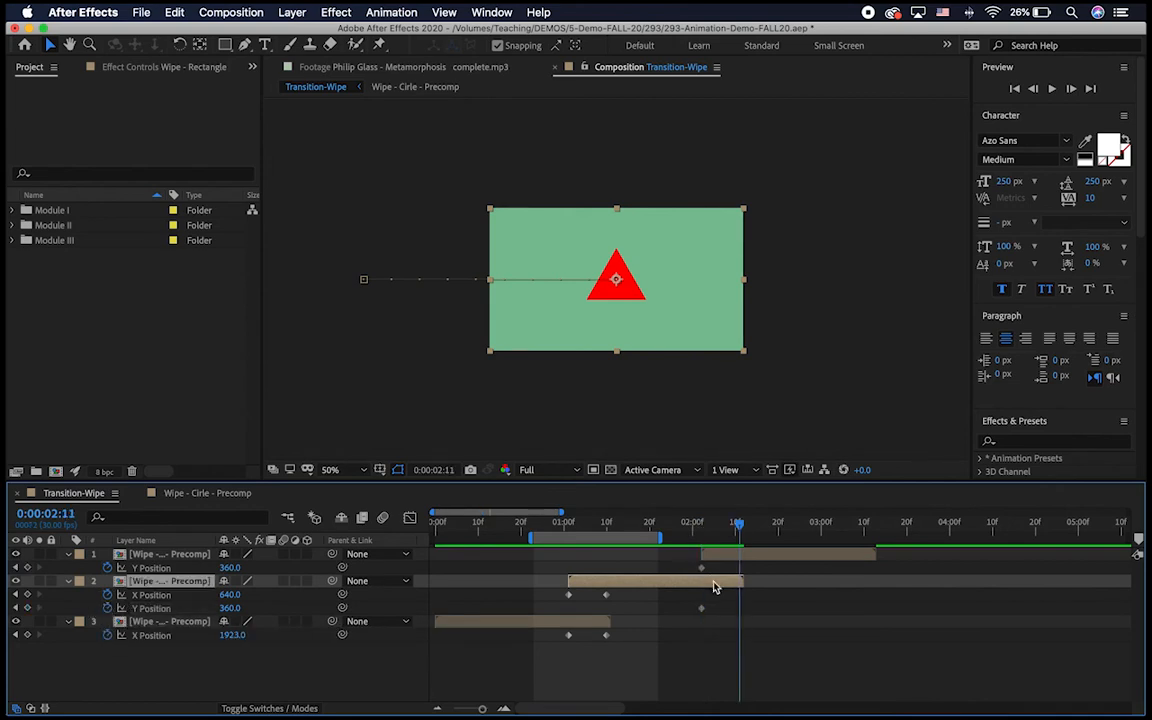
{"action": "left_click", "coordinate": [28, 608]}
{"action": "left_click", "coordinate": [27, 567]}
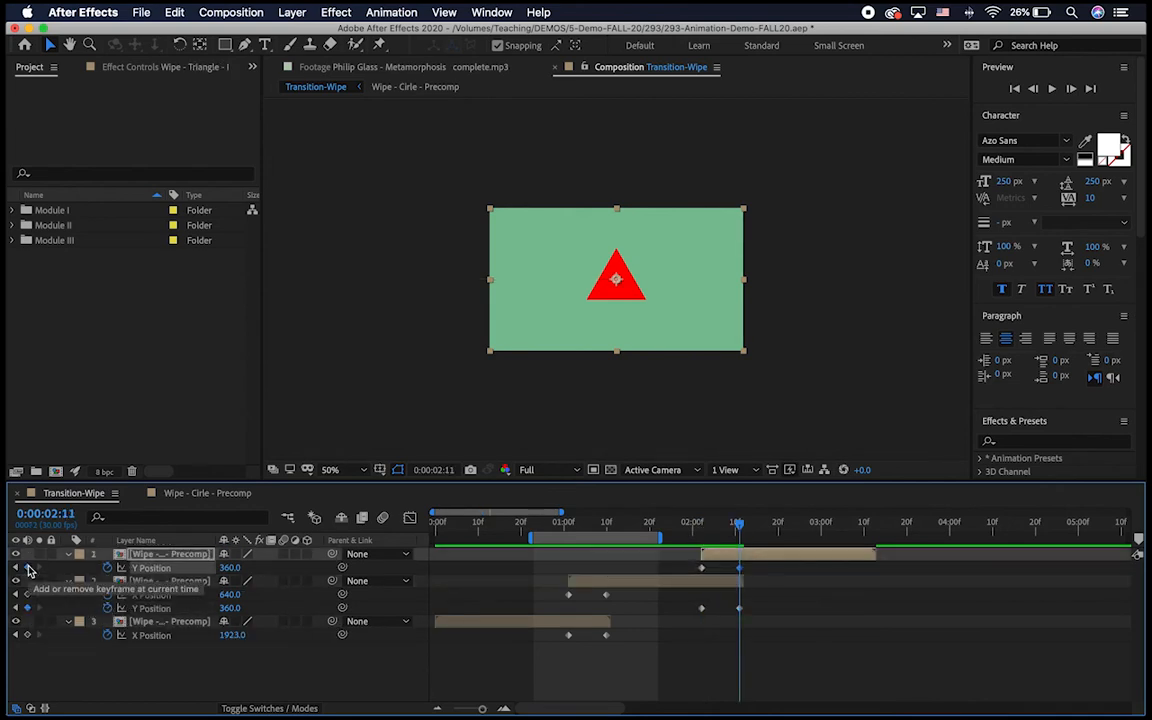
{"action": "left_click_drag", "start_coordinate": [232, 610], "coordinate": [259, 660]}
Step: Set the triangle precomp's Y Position to 1071 at 0:00:02:02 so it starts below the frame, and scrub the transition
{"action": "left_click", "coordinate": [16, 567]}
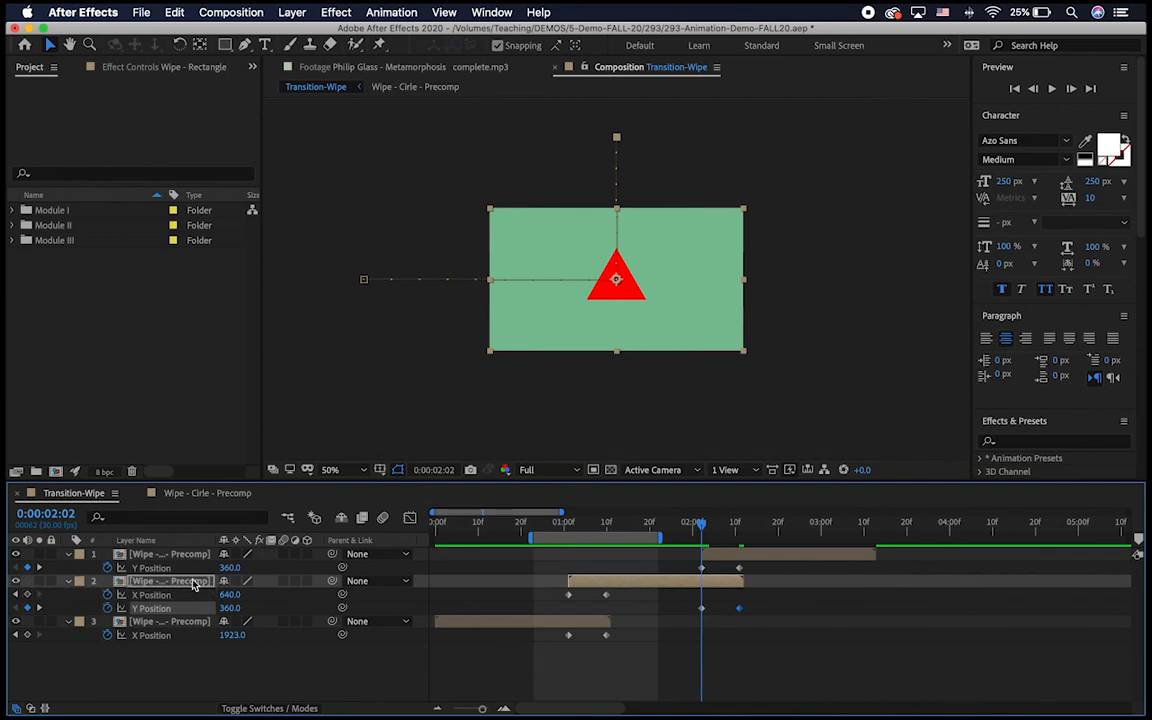
{"action": "left_click_drag", "start_coordinate": [229, 568], "coordinate": [393, 558]}
{"action": "left_click_drag", "start_coordinate": [226, 568], "coordinate": [411, 572]}
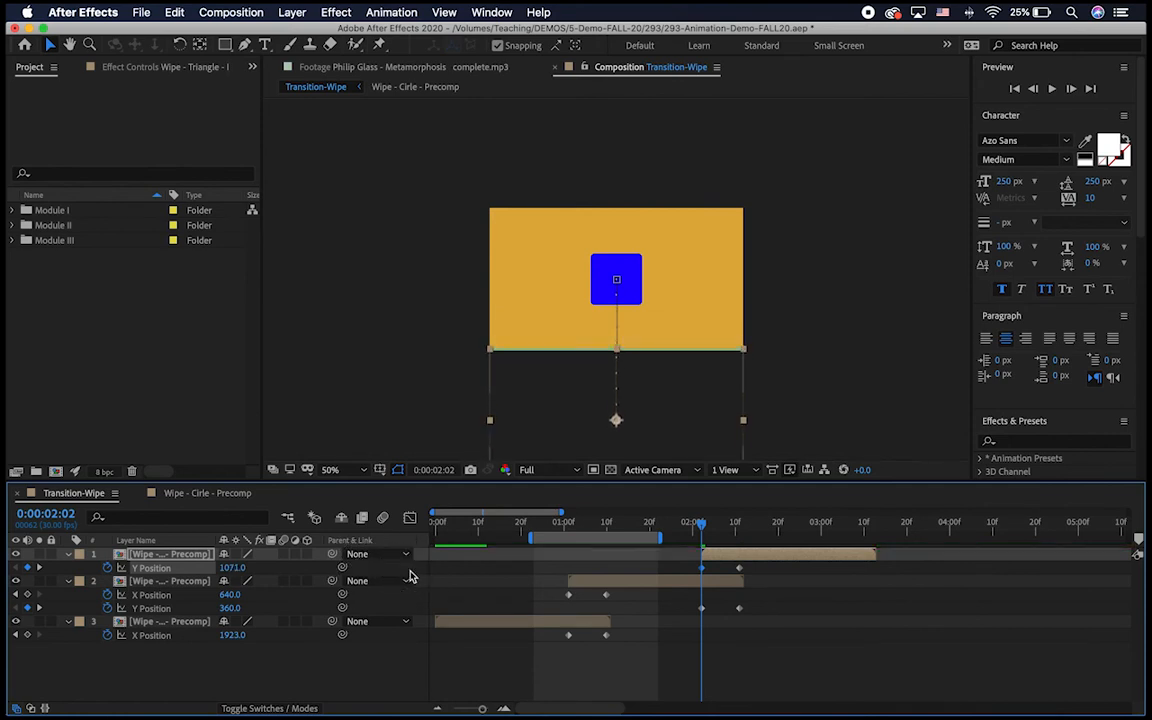
{"action": "left_click_drag", "start_coordinate": [703, 523], "coordinate": [706, 523]}
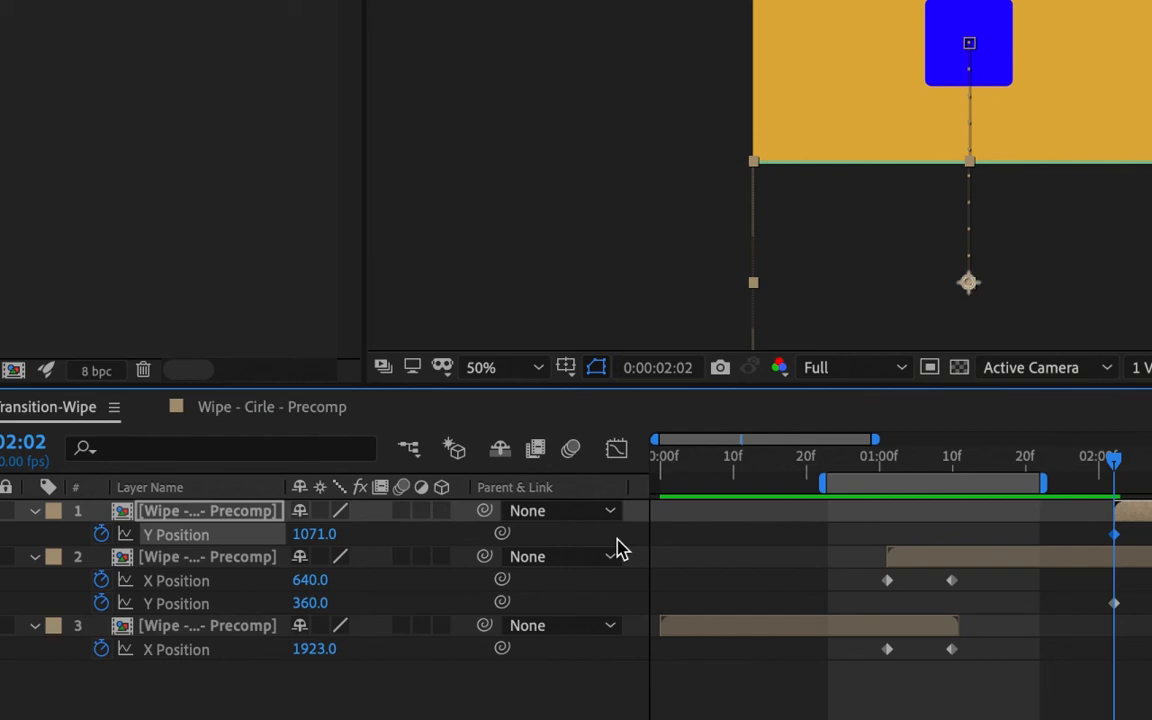
{"action": "left_click", "coordinate": [1108, 461]}
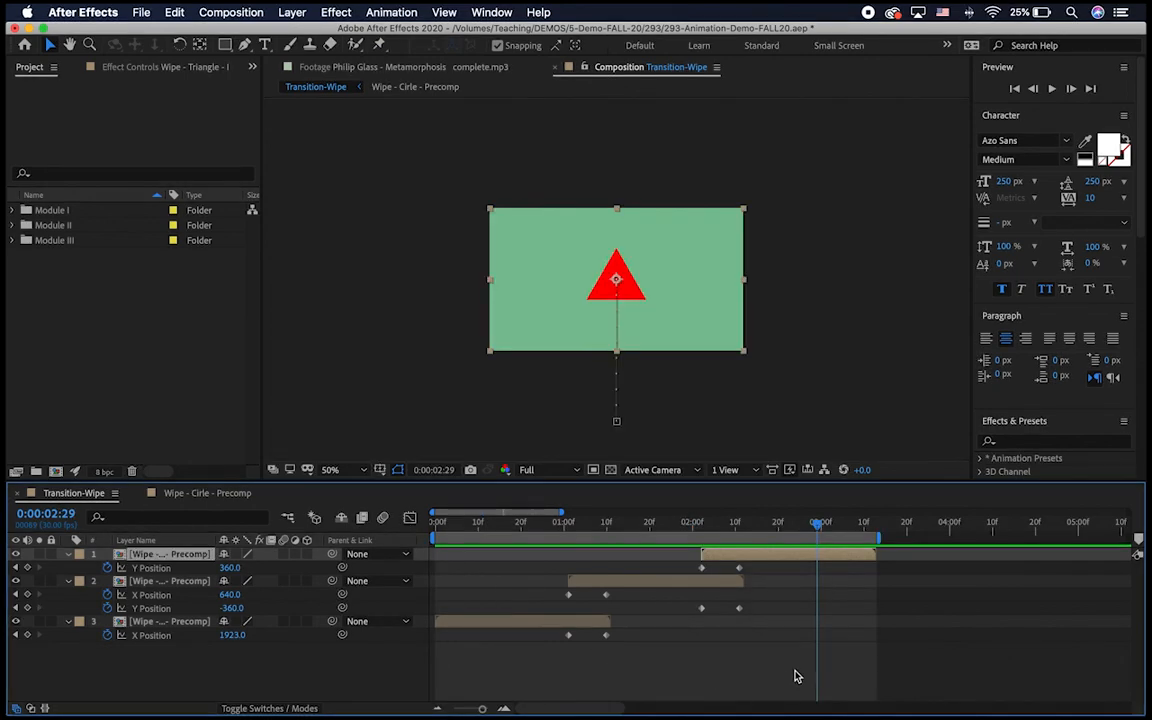
Step: Apply Easy Ease to all X and Y Position keyframes on the three precomp layers
{"action": "left_click_drag", "start_coordinate": [795, 670], "coordinate": [535, 554]}
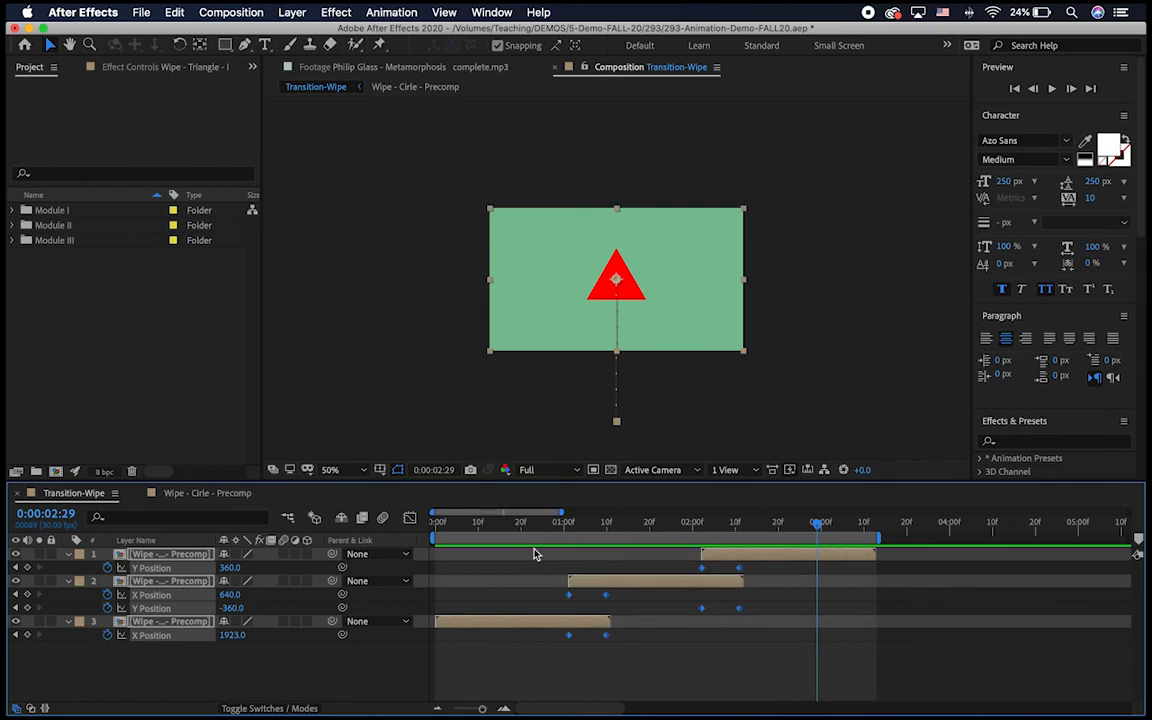
{"action": "right_click", "coordinate": [569, 637]}
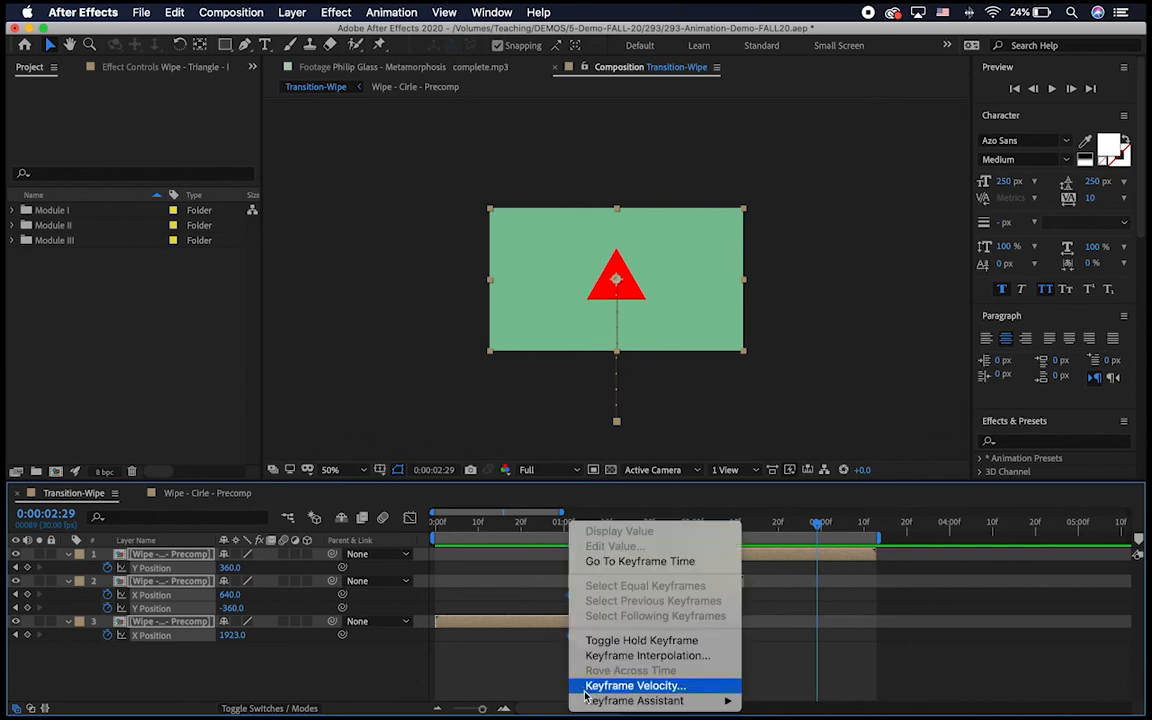
{"action": "mouse_move", "coordinate": [663, 700]}
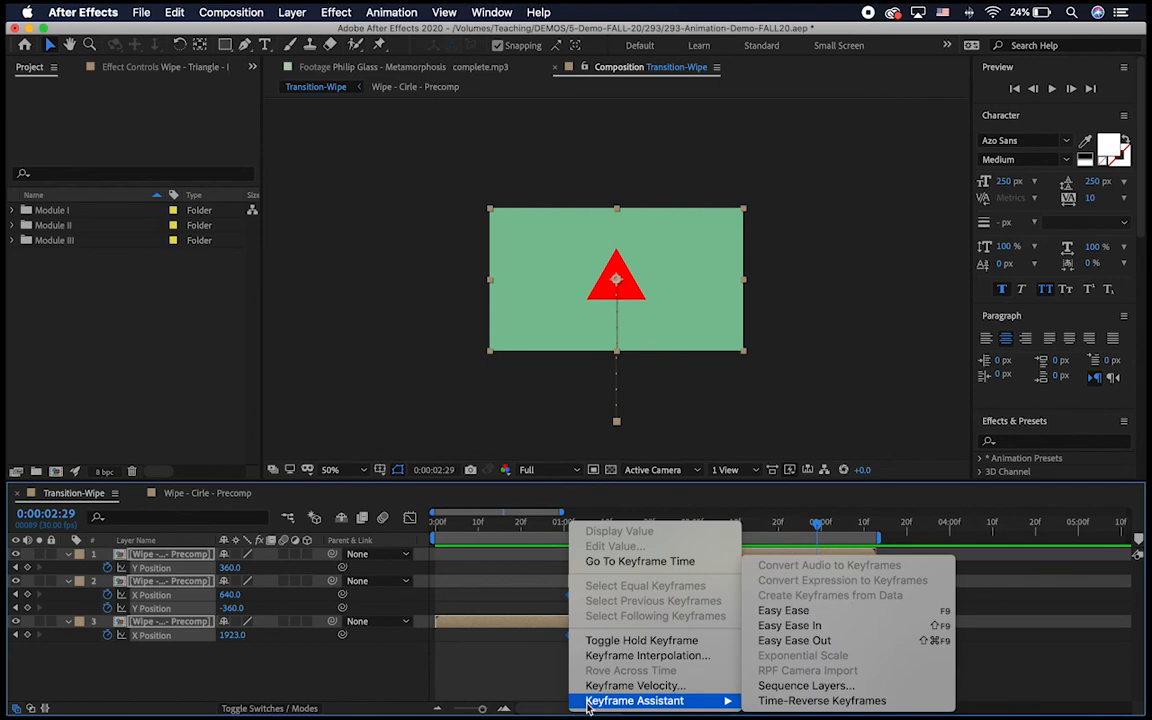
{"action": "left_click", "coordinate": [812, 616]}
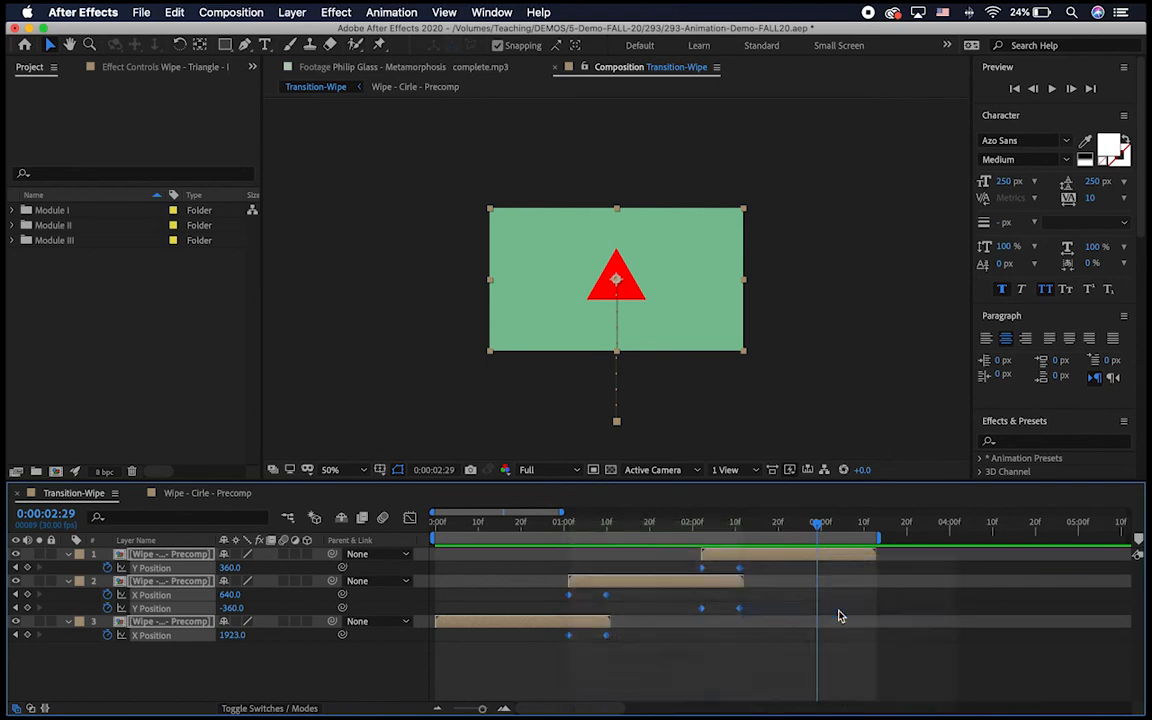